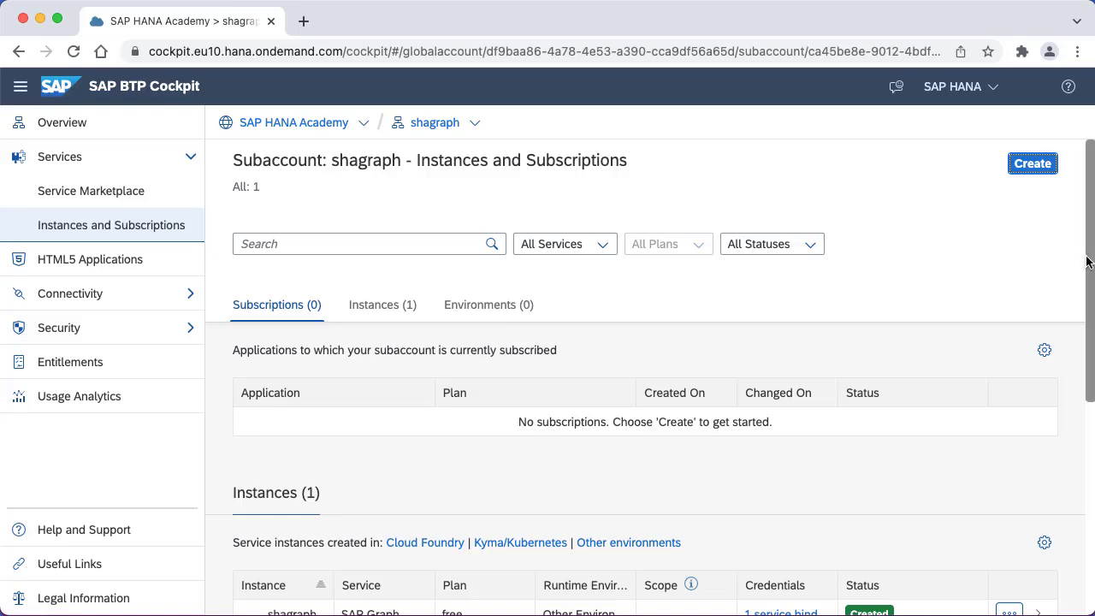
drag(1088, 261, 1085, 423)
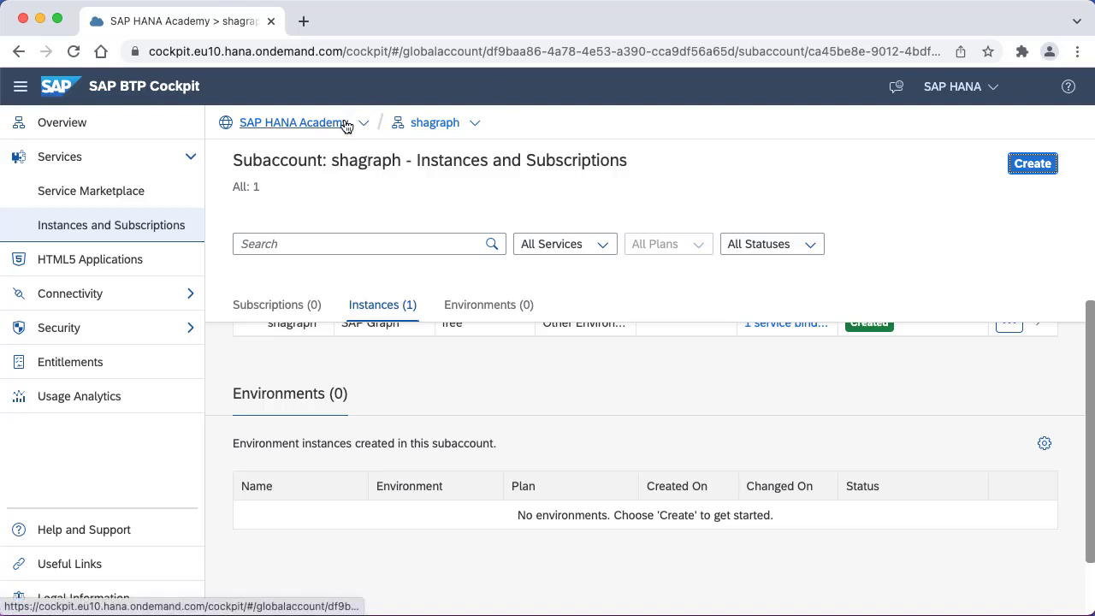
Step: Search the SAP HANA Academy global account's service assignments for Kyma runtime plans
click(294, 122)
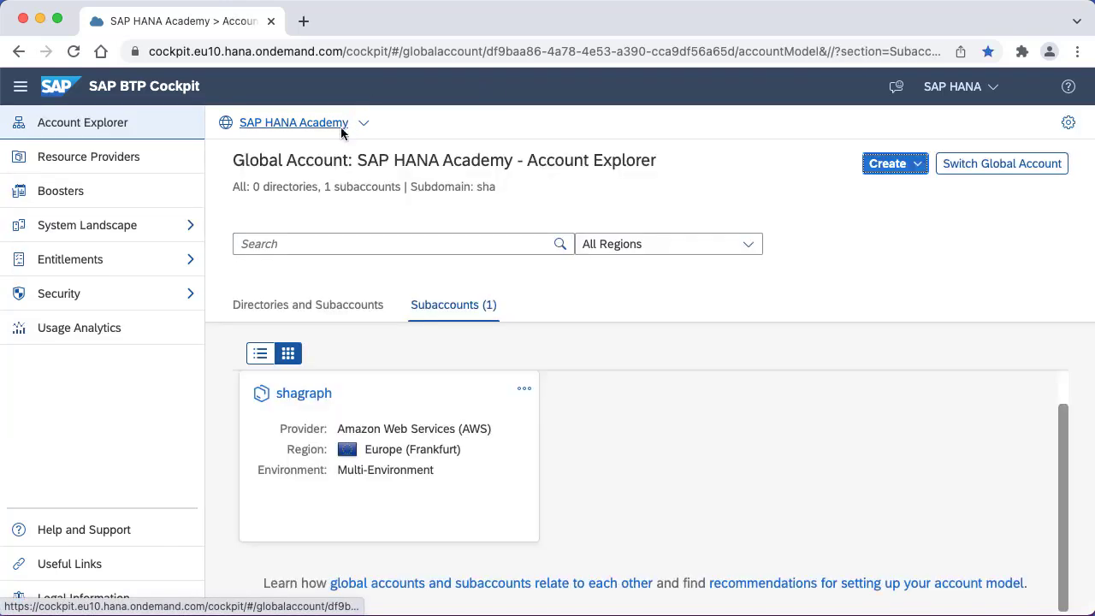
click(89, 261)
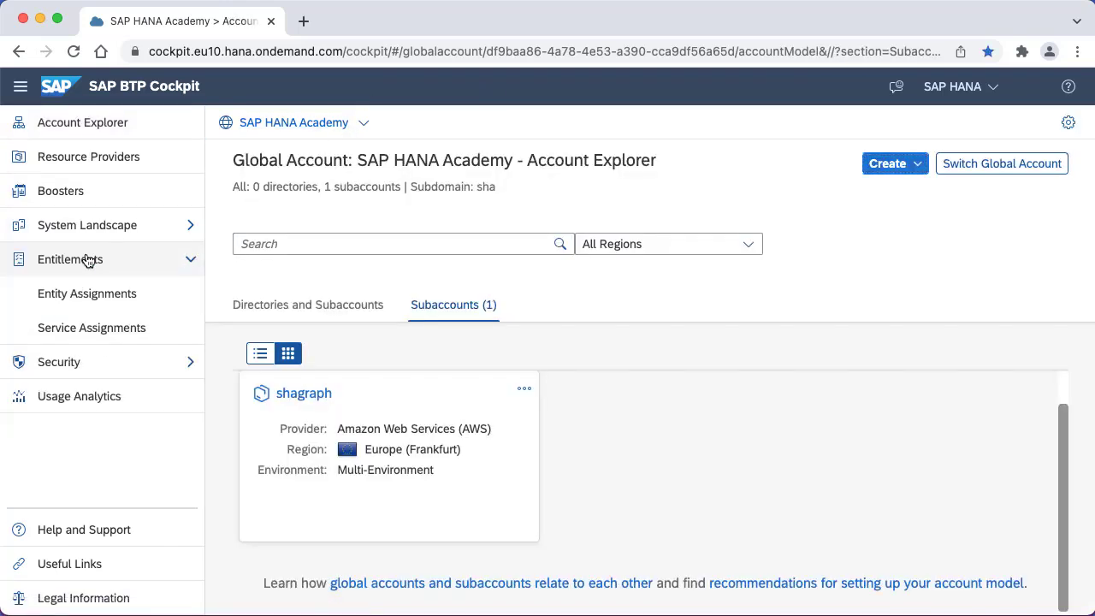
click(92, 328)
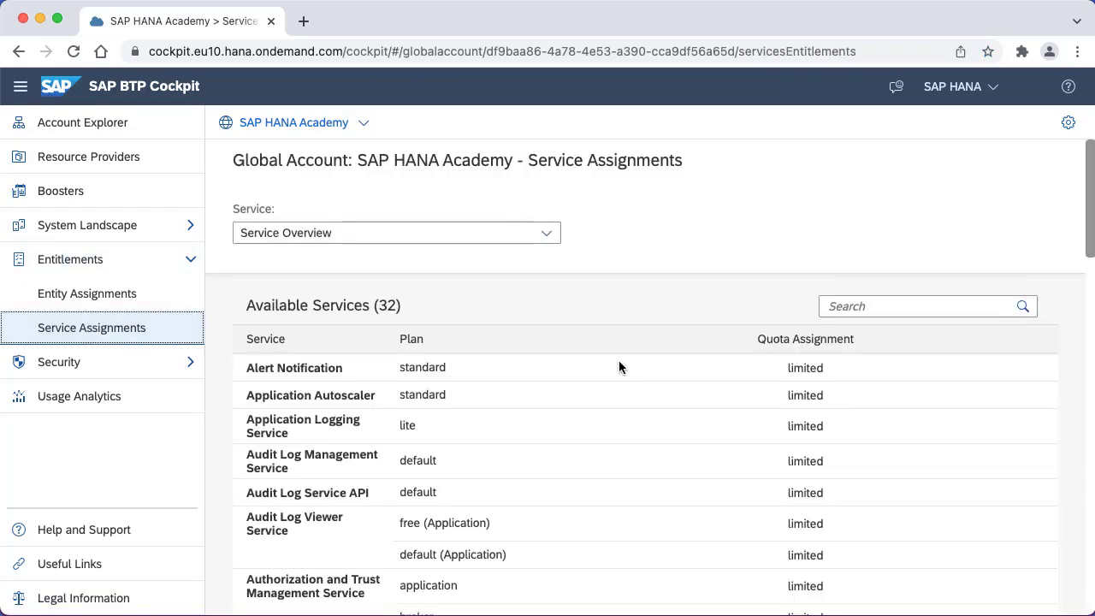
click(856, 307)
text(kyma)
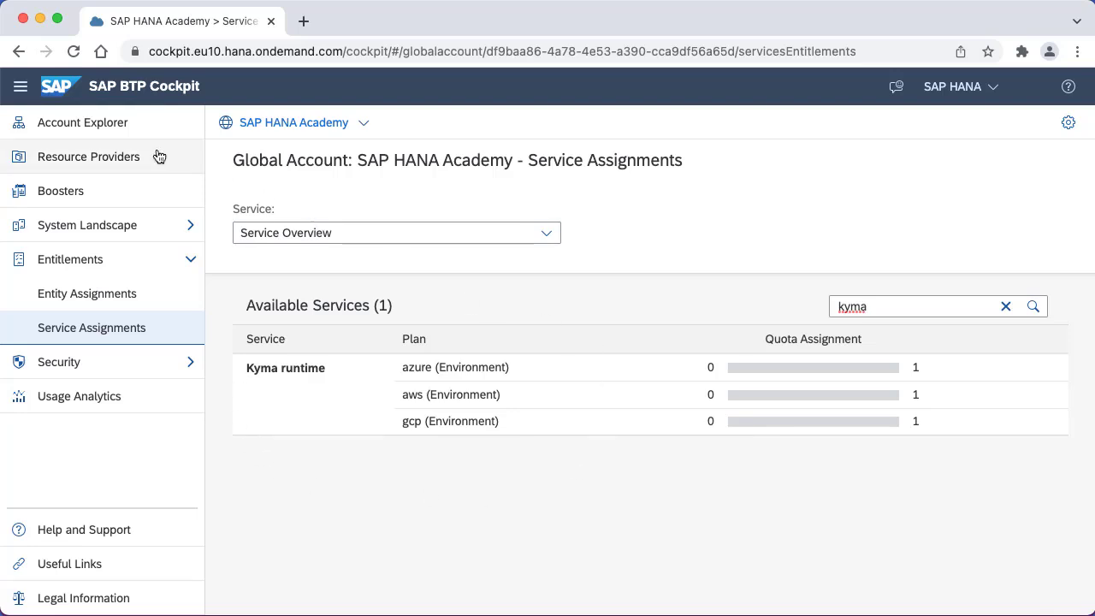
Step: Add the Kyma runtime aws plan to shagraph's entitlements and save the change
click(120, 122)
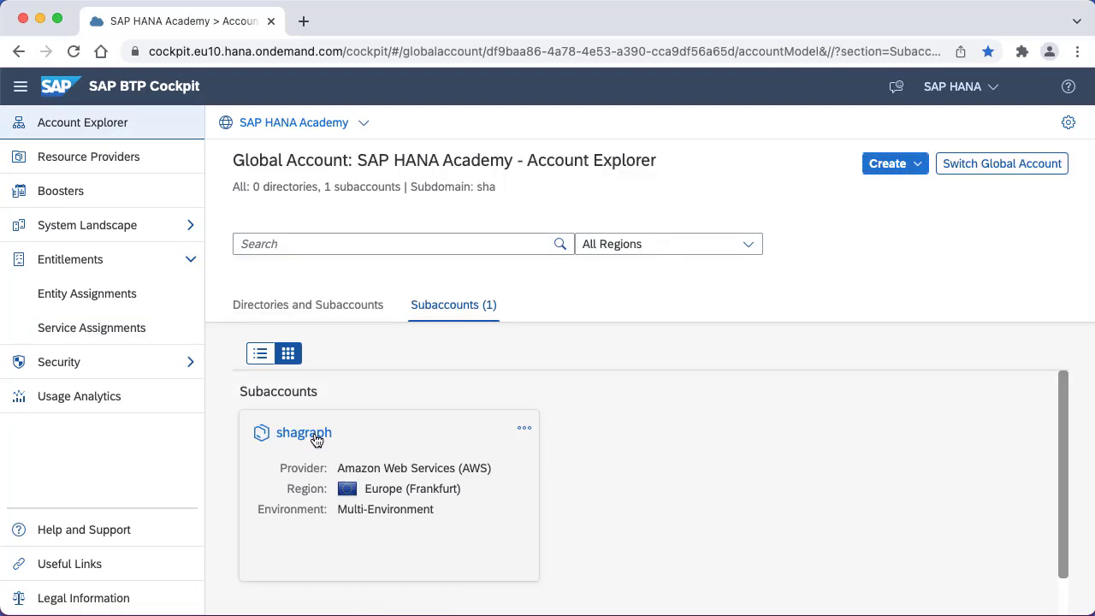
click(313, 435)
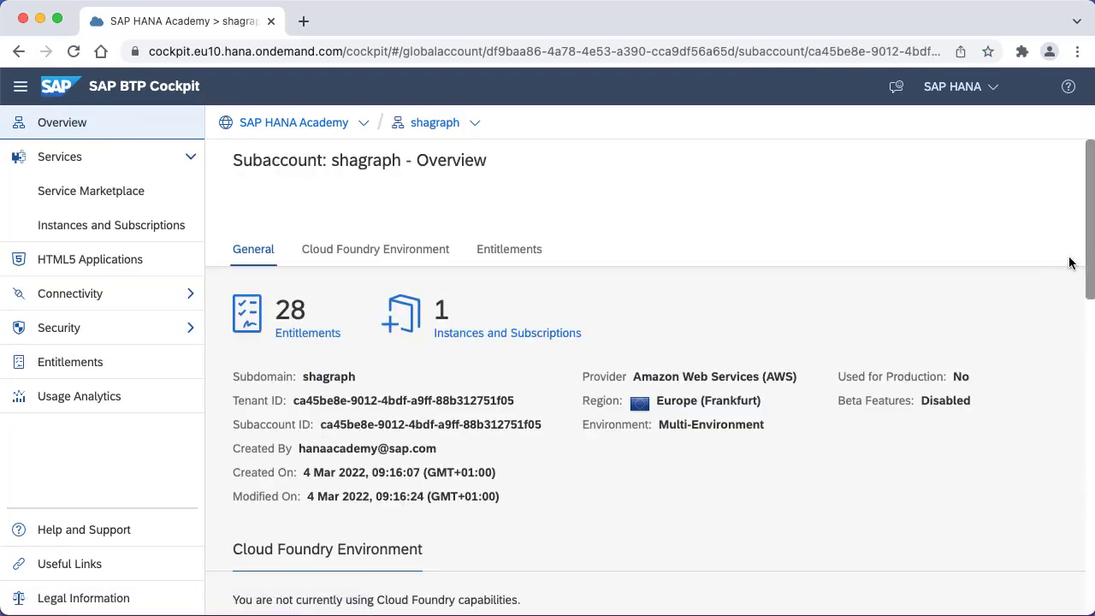
mouse_move(1088, 257)
mouse_down()
mouse_move(1086, 324)
mouse_move(1085, 249)
mouse_up()
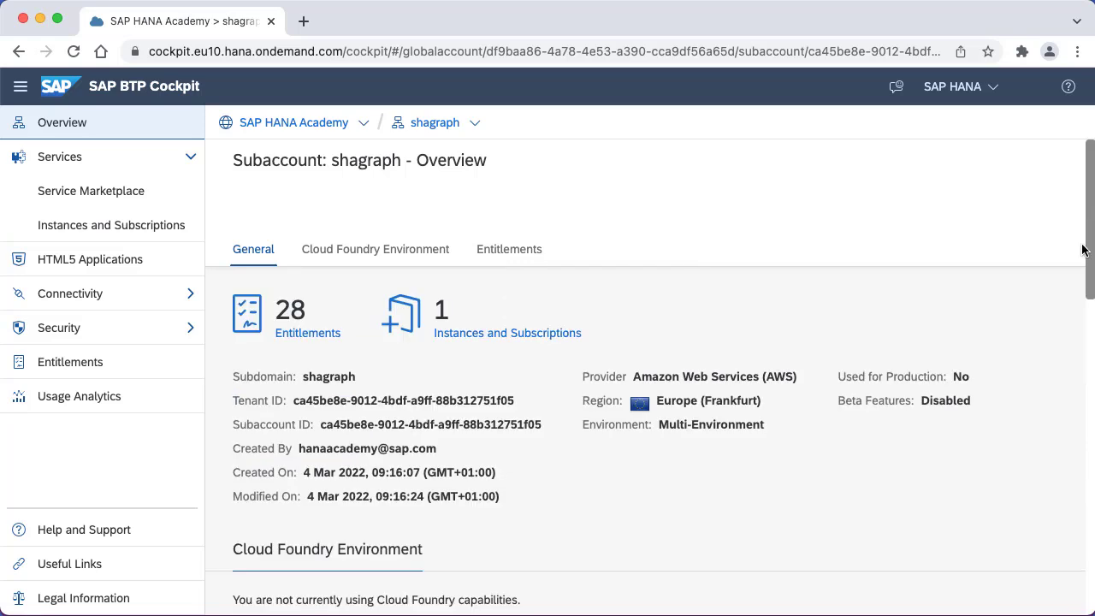
click(82, 362)
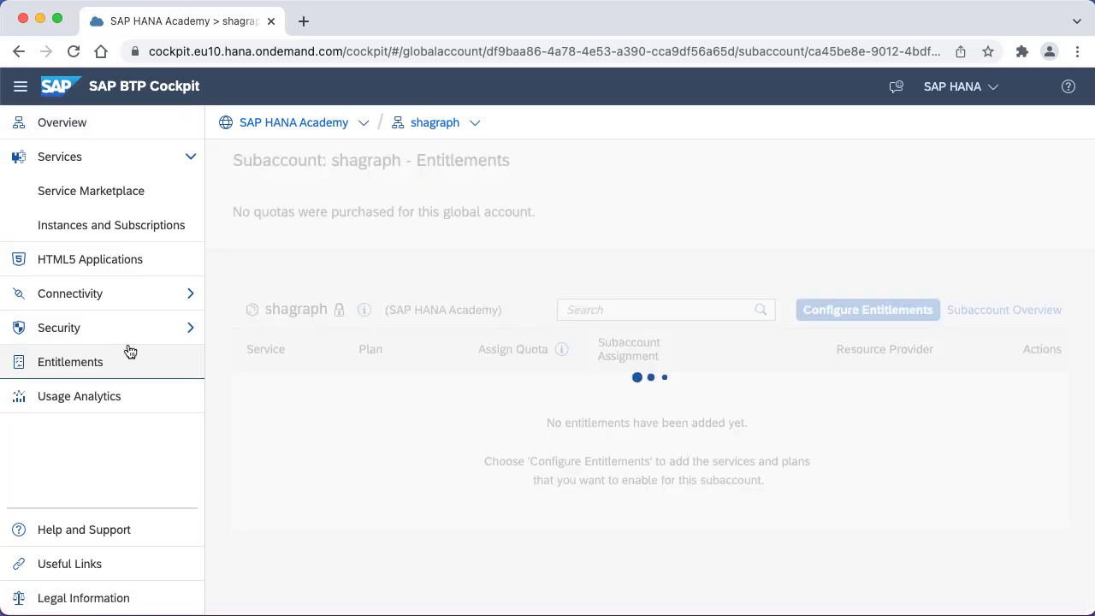
click(976, 275)
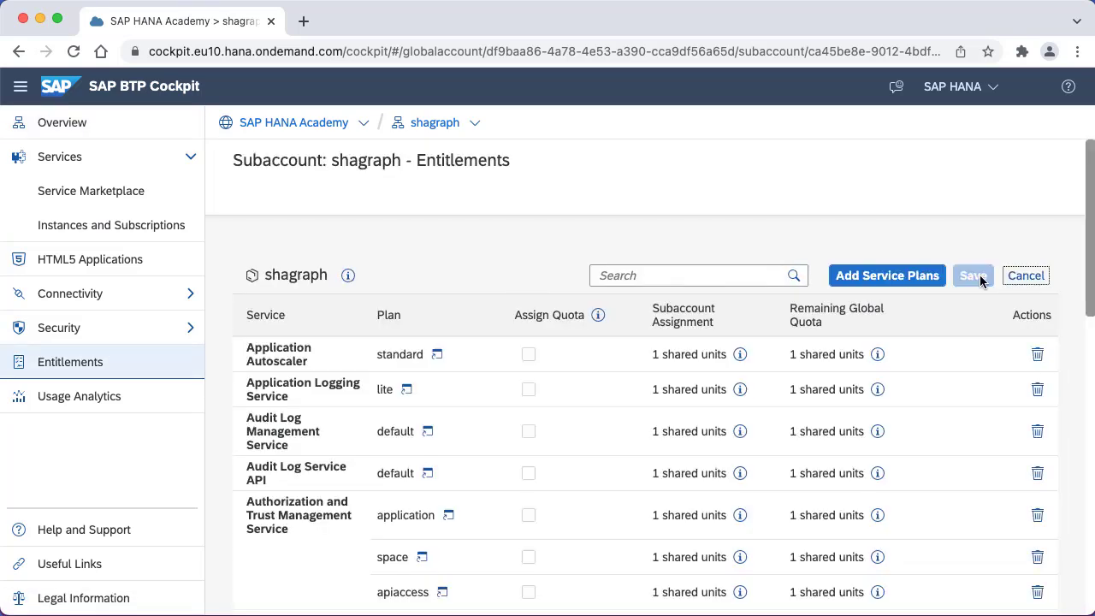
click(888, 275)
click(407, 164)
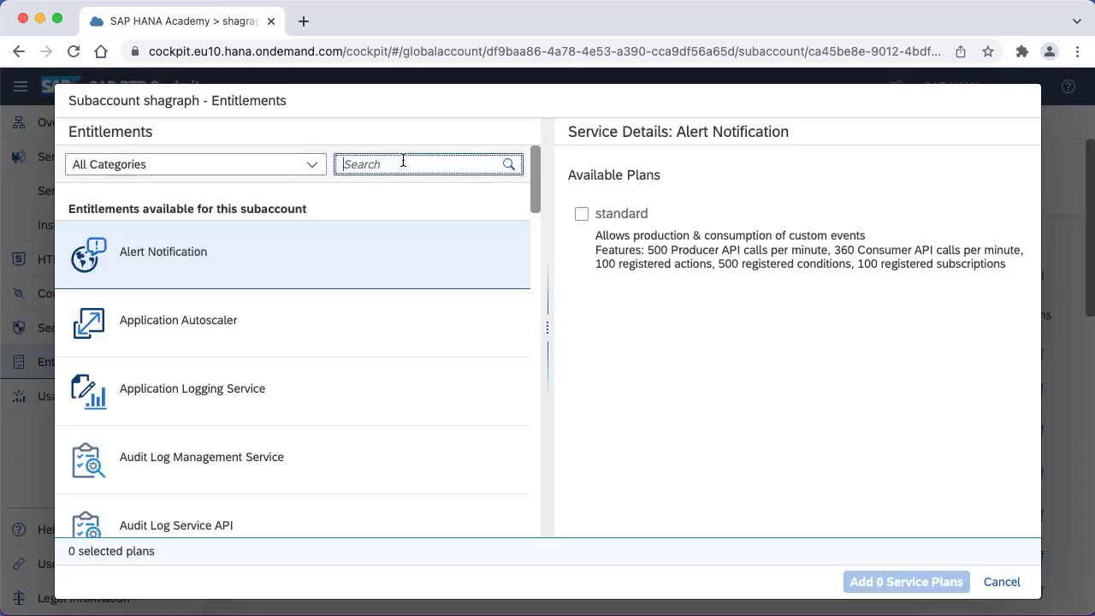
text(kyma)
click(146, 253)
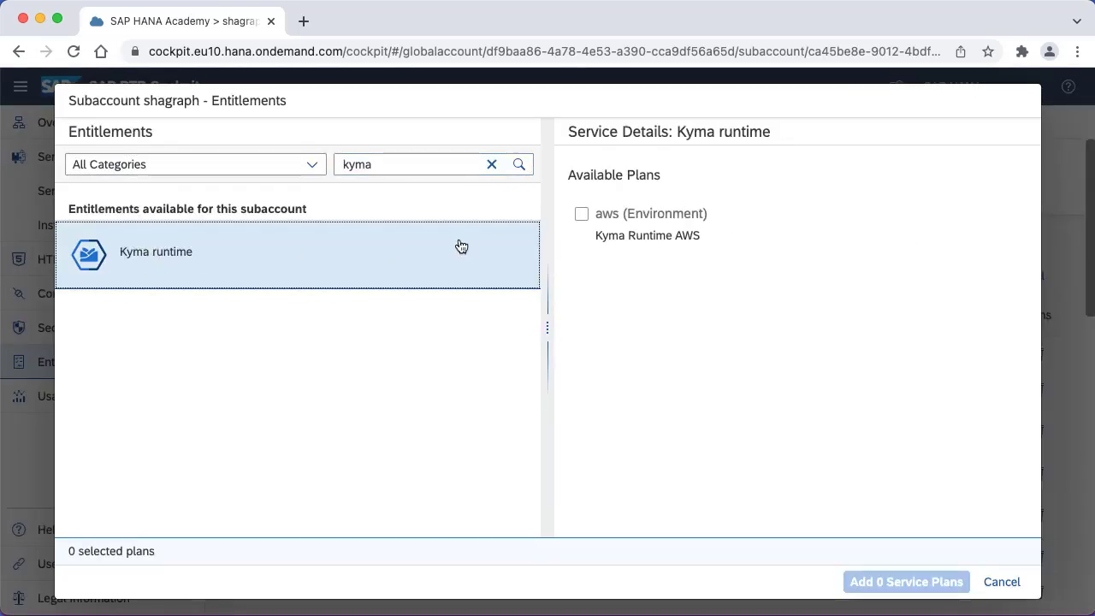
click(581, 214)
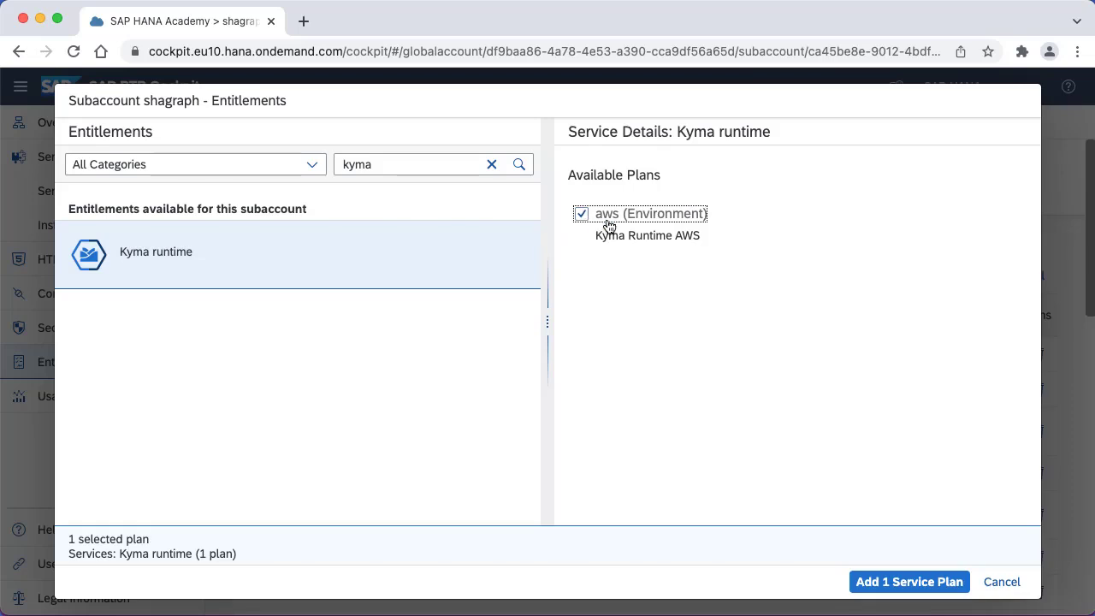
click(910, 582)
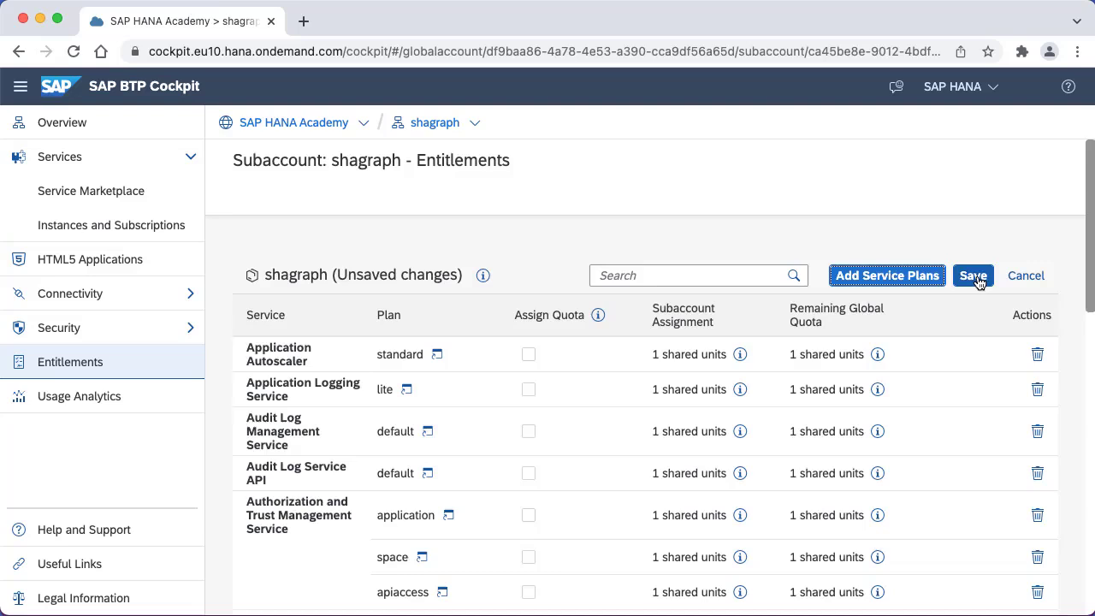
click(974, 275)
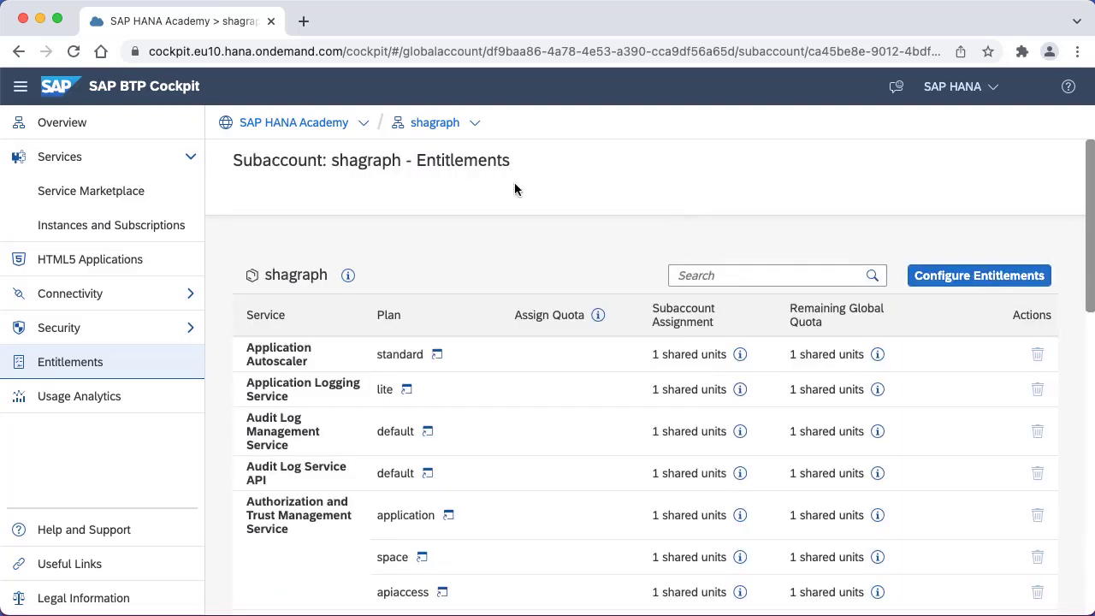
click(83, 126)
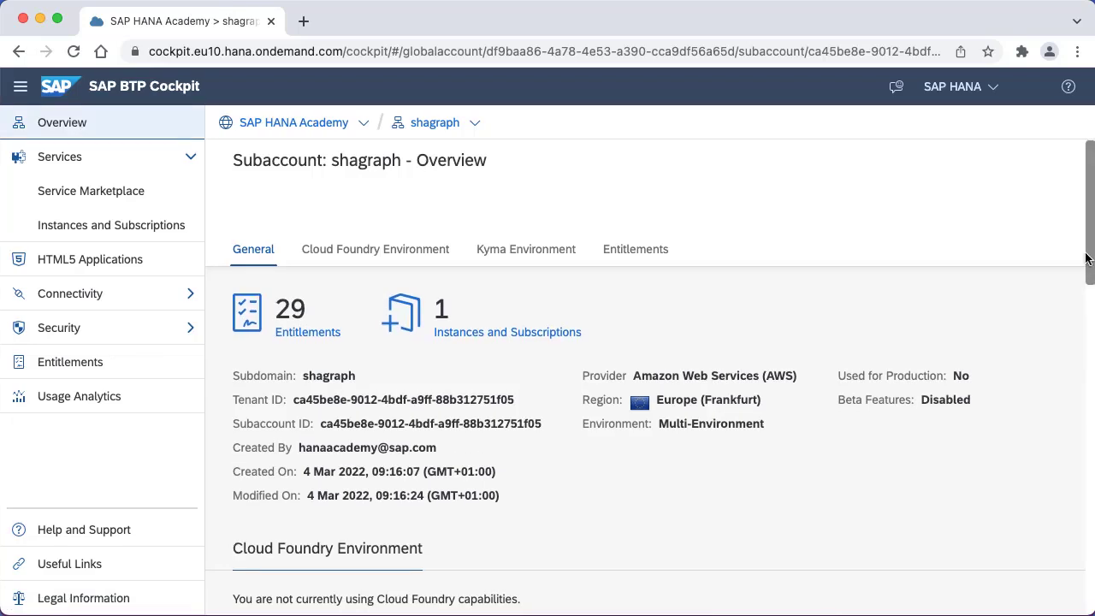
drag(1087, 257, 1085, 334)
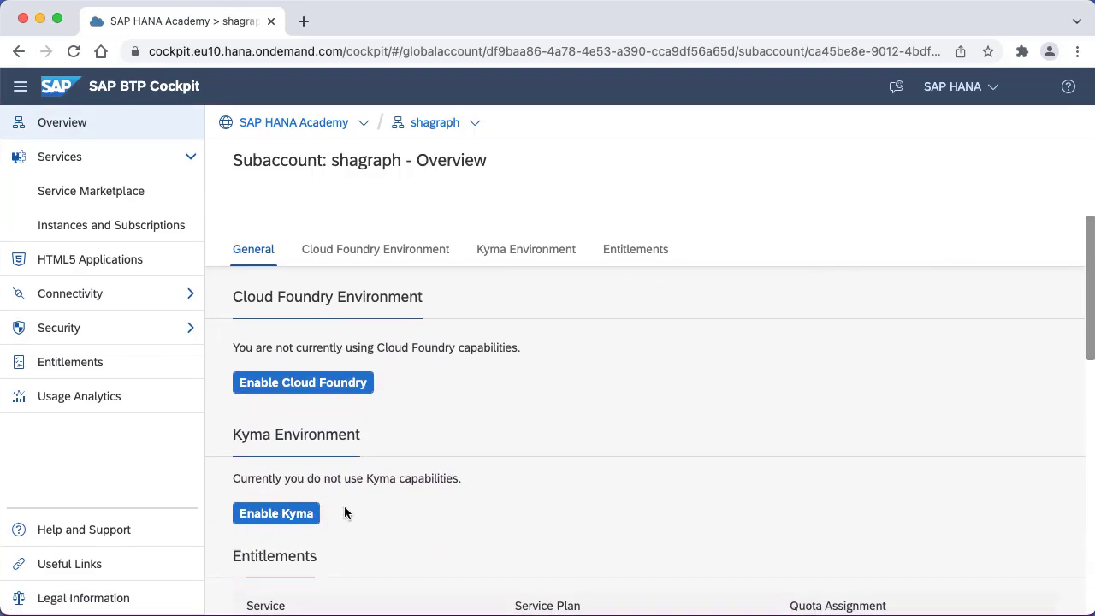
Step: Start enabling Kyma with the instance name corrected to shagraph
click(277, 513)
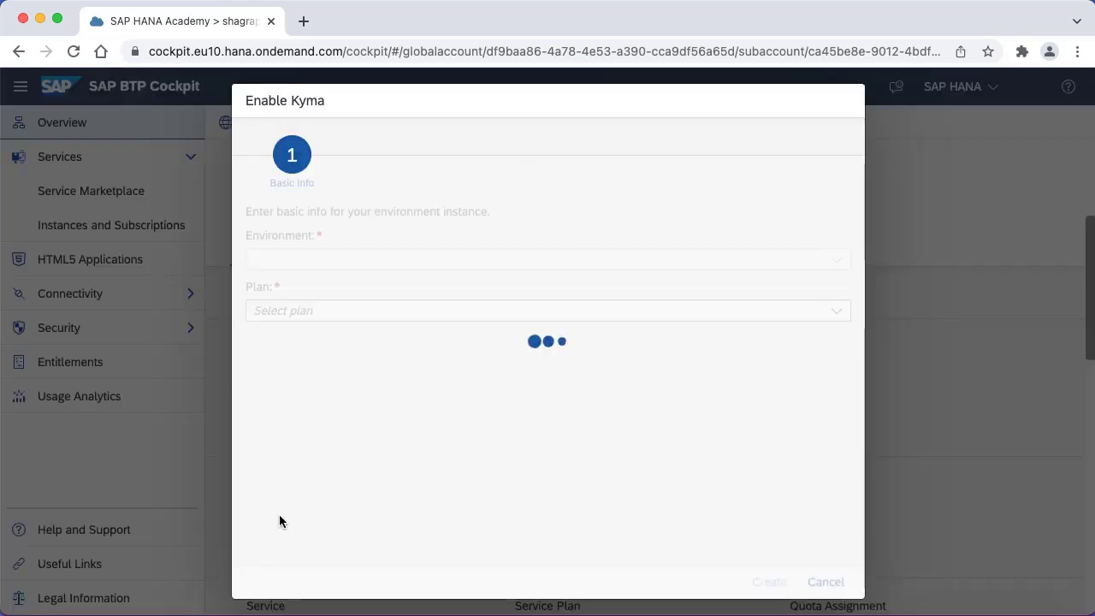
drag(305, 411, 381, 415)
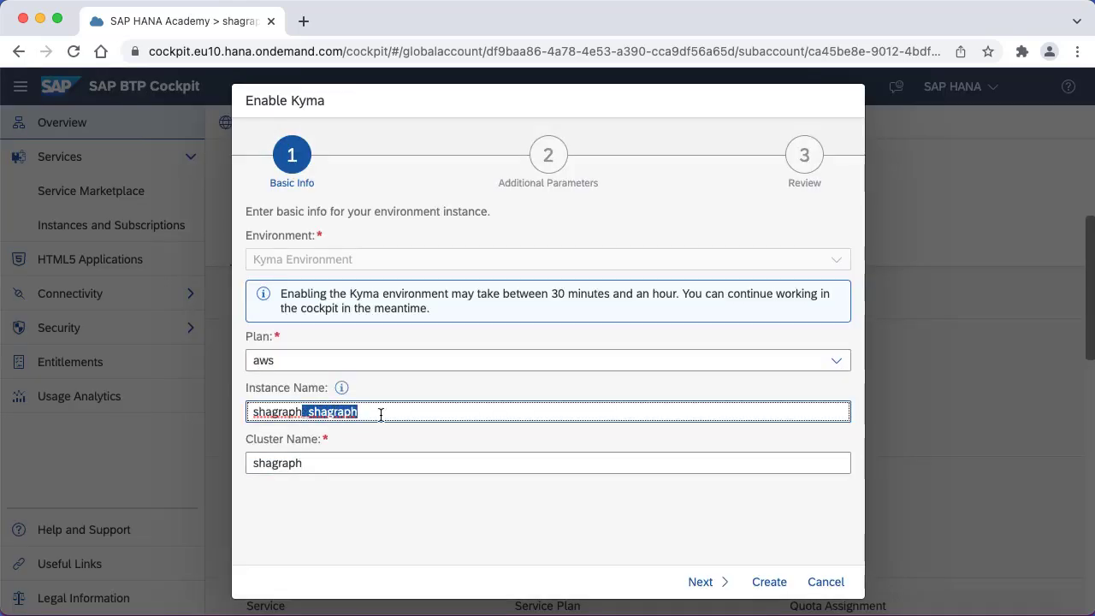
key(BackSpace)
click(285, 462)
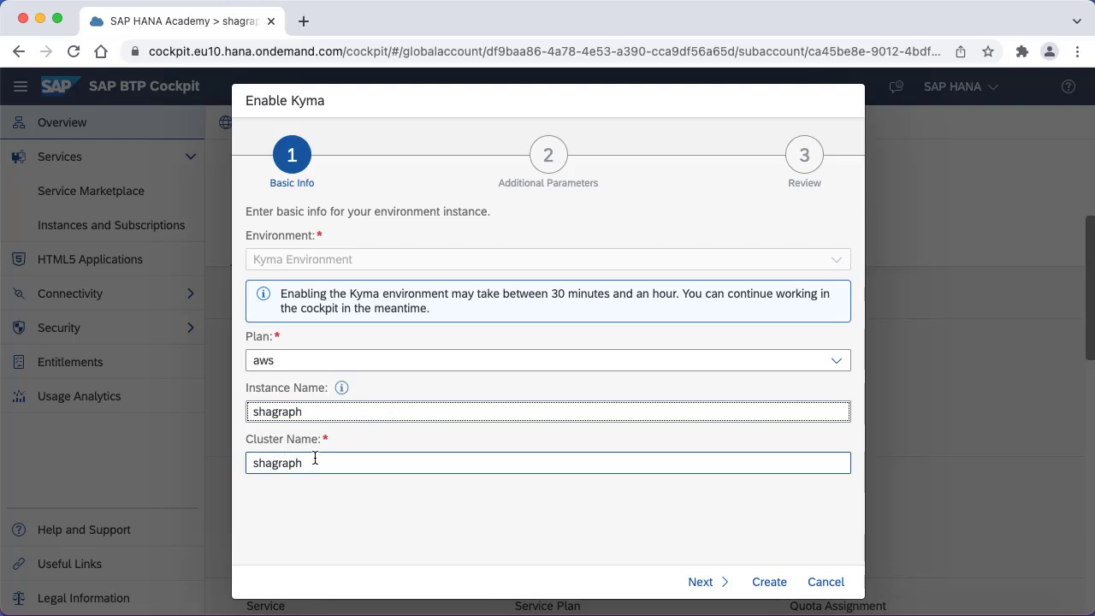
click(700, 582)
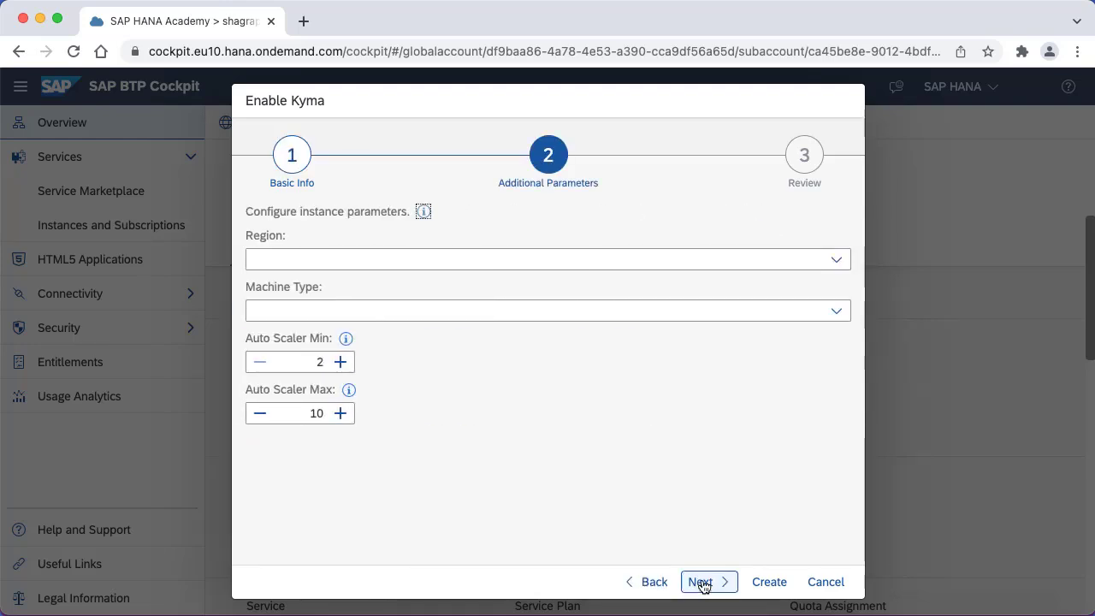
Step: Choose region eu-central-1 and machine type m5.2xlarge, then create the environment
click(837, 259)
click(341, 285)
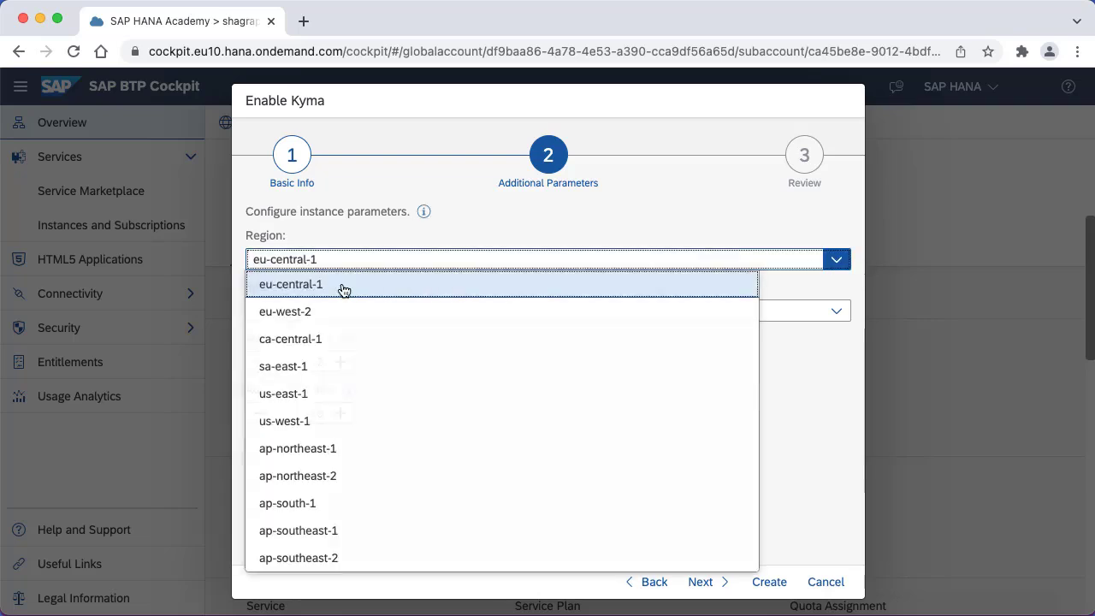
click(836, 311)
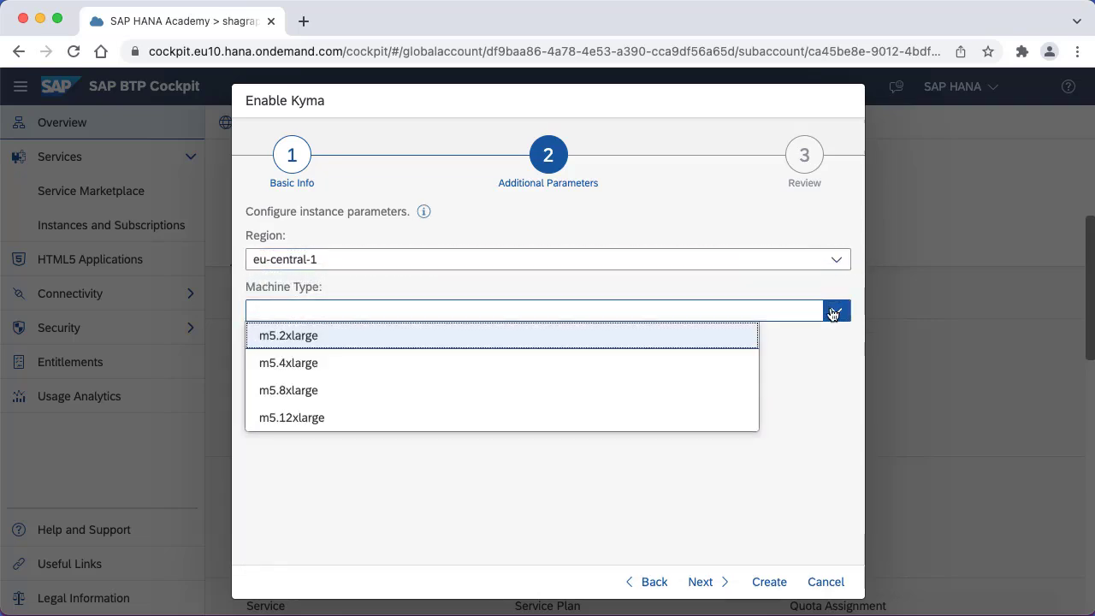
click(360, 335)
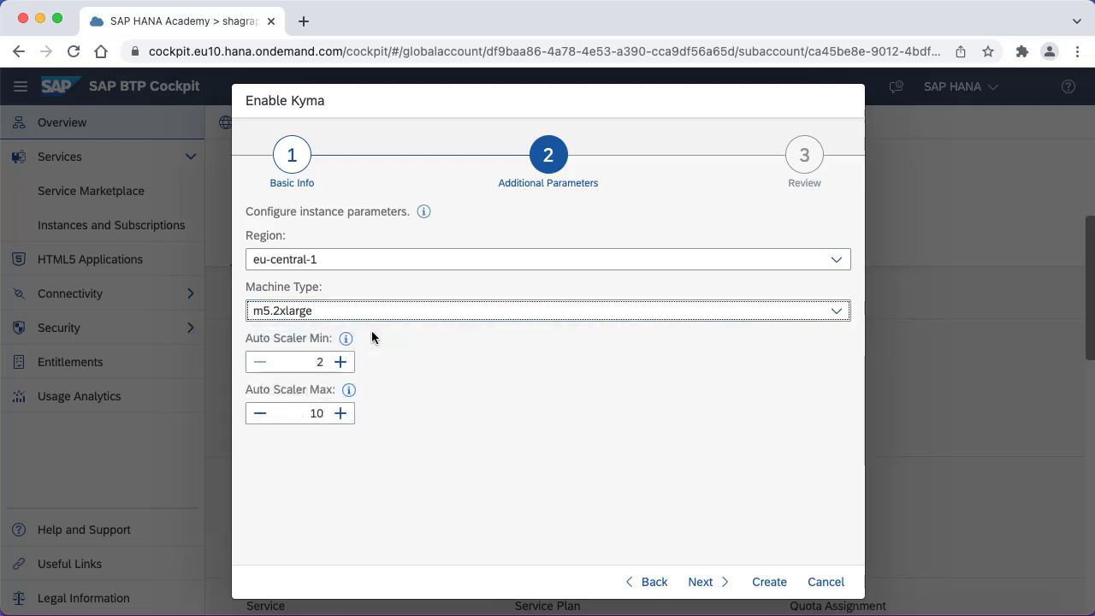
click(701, 582)
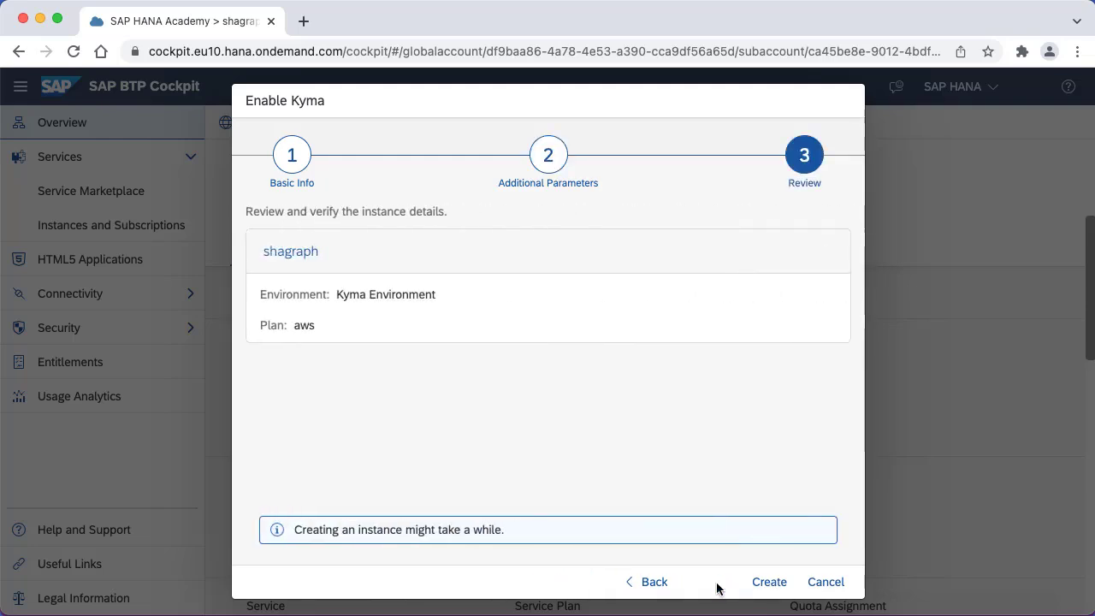
click(770, 582)
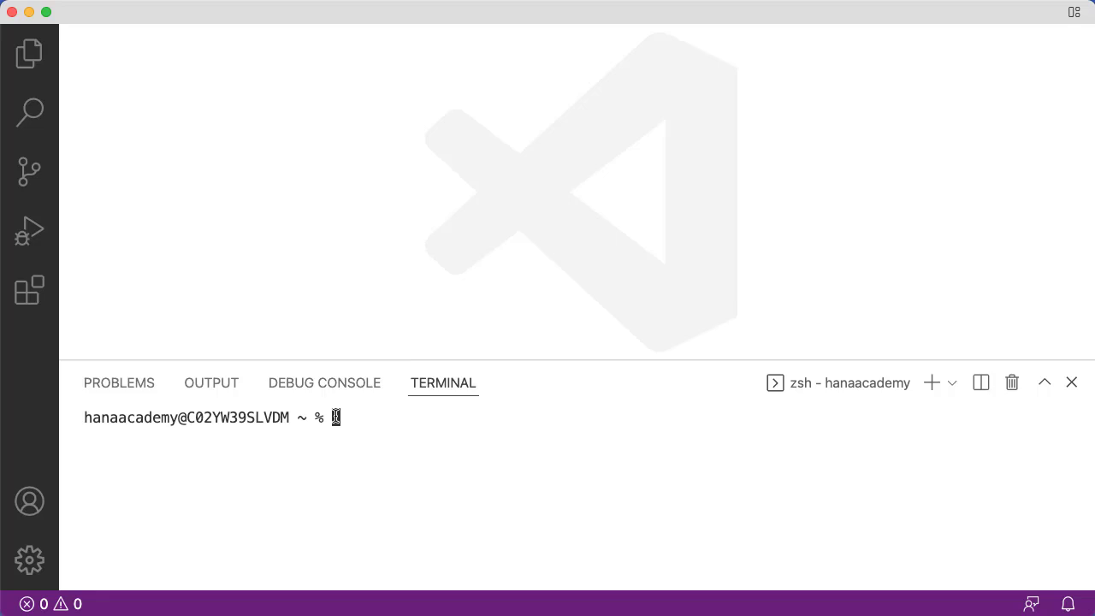
text(nod)
text(e -v)
Step: Run node -v and npm -v, showing v14.19.0 and 6.14.16
key(Return)
key(Up)
key(Left)
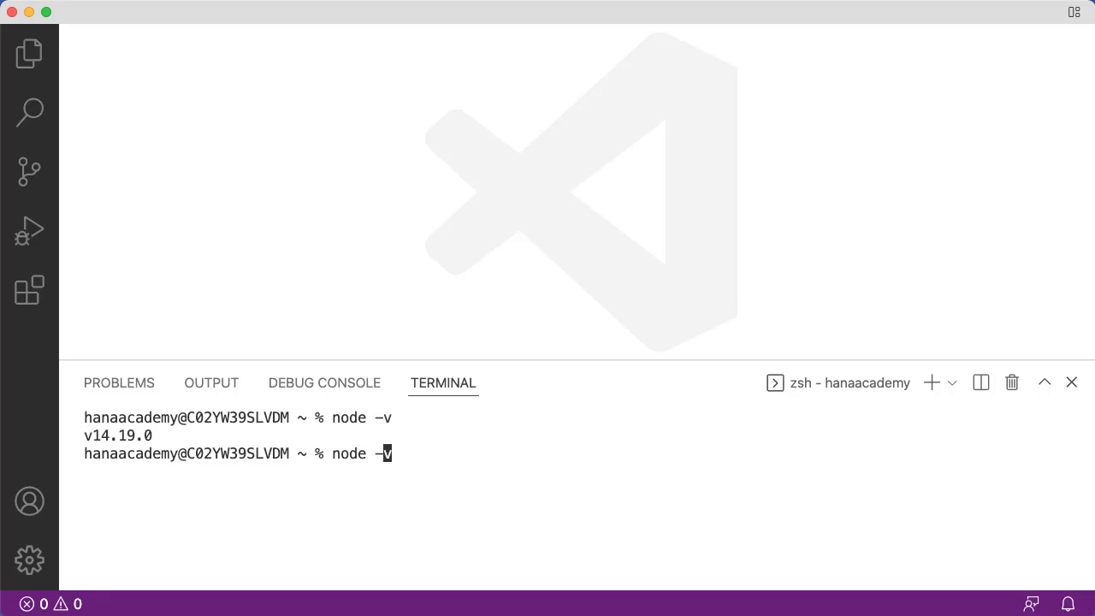
key(Left)
key(Left)
key(BackSpace)
key(BackSpace)
key(BackSpace)
text(pm)
key(Return)
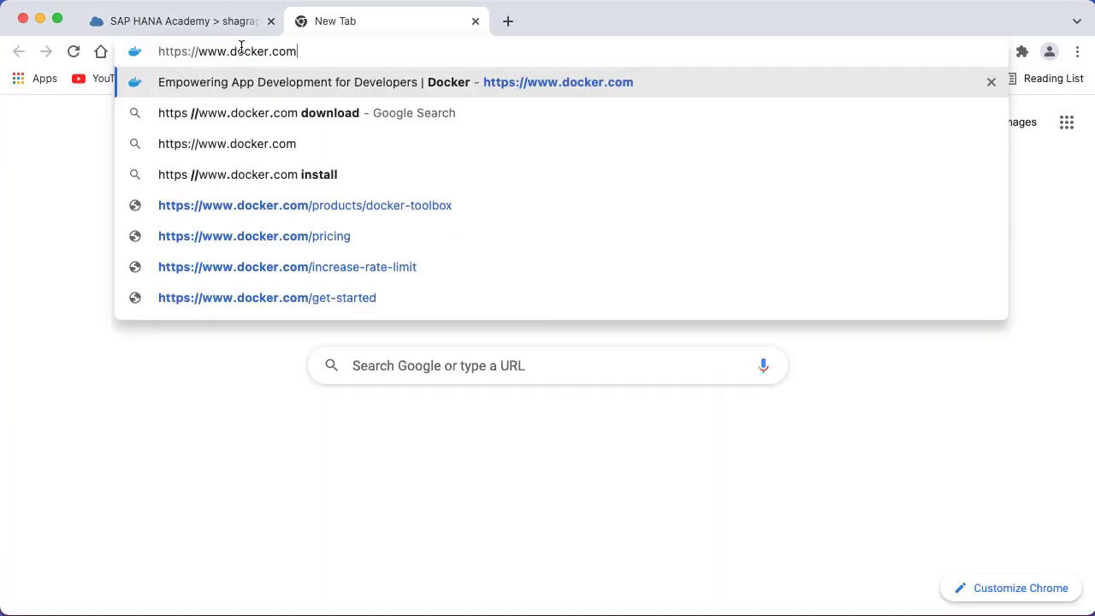
Step: Load docker.com in Chrome and look over its home page
key(Return)
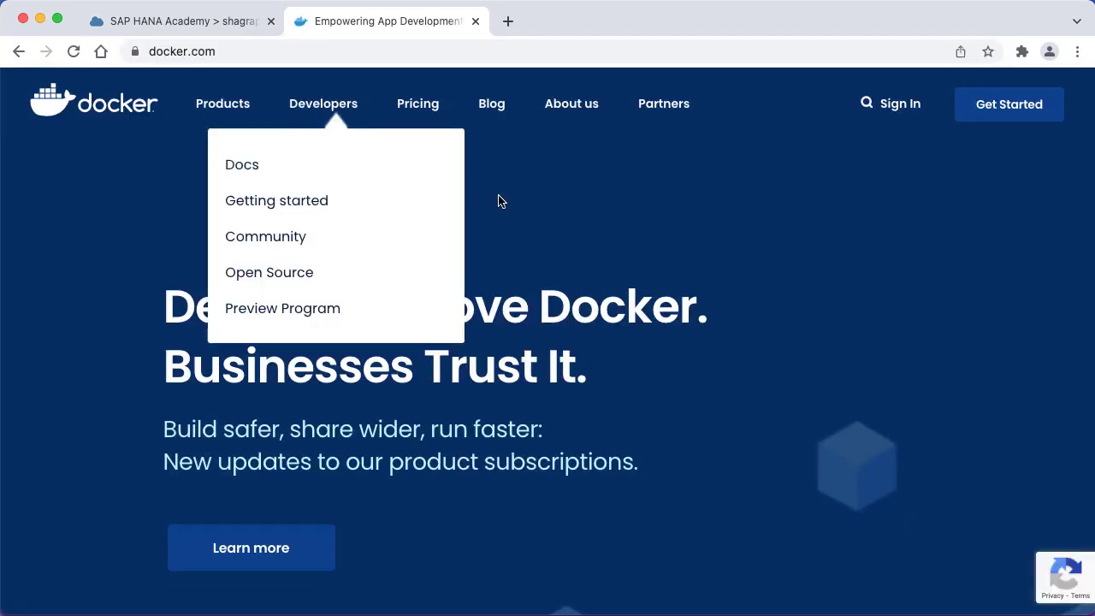
scroll(571, 200, down, 4)
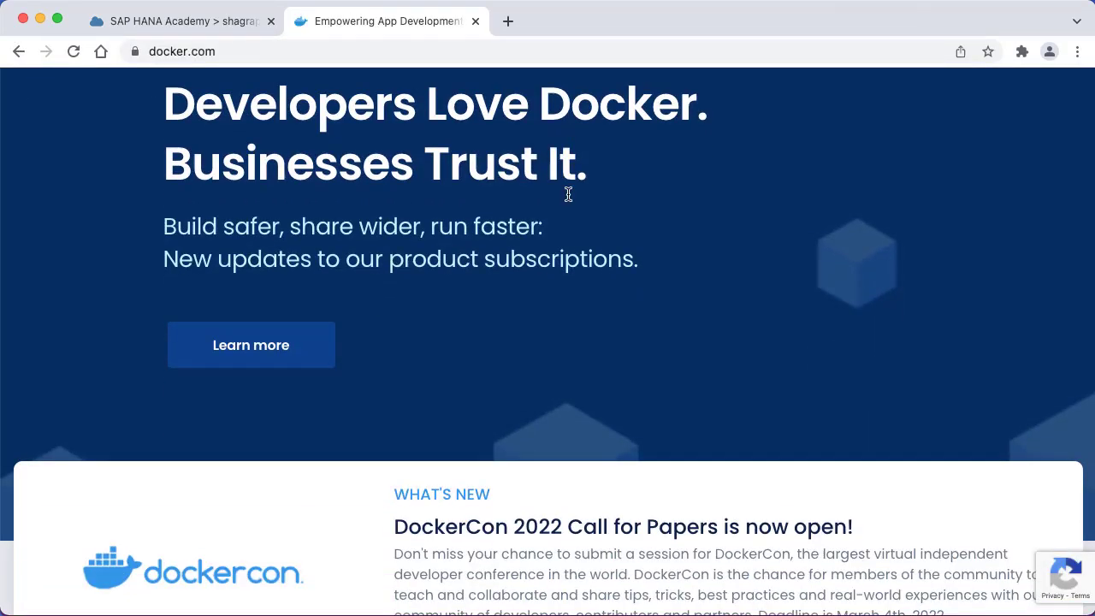
scroll(571, 199, up, 4)
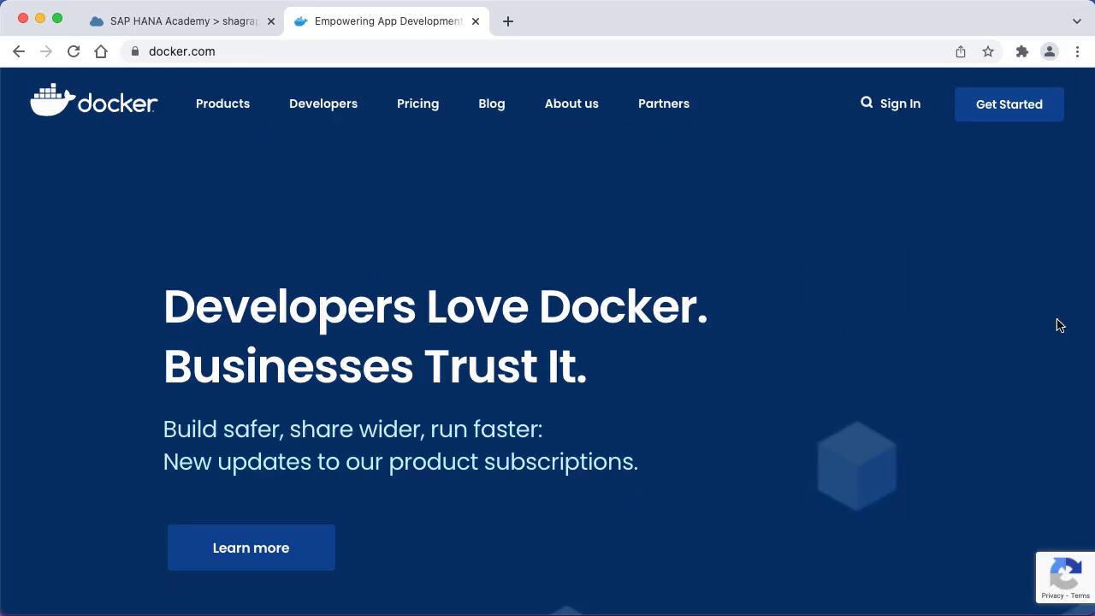
key(super+Tab)
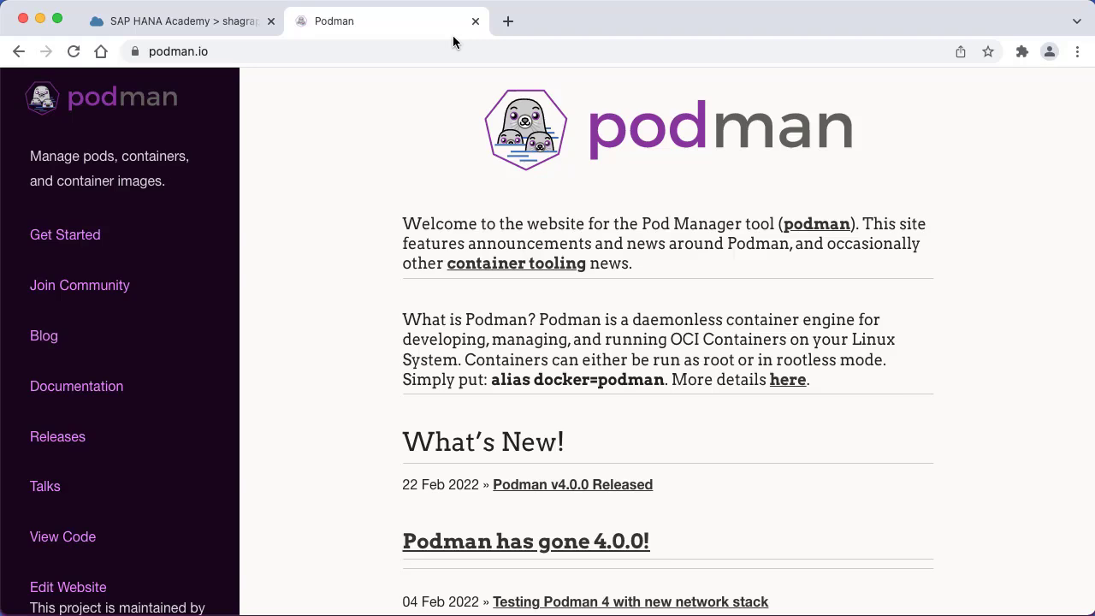
Step: Run podman version in the VS Code terminal, showing server version 3.4.4
key(super+Tab)
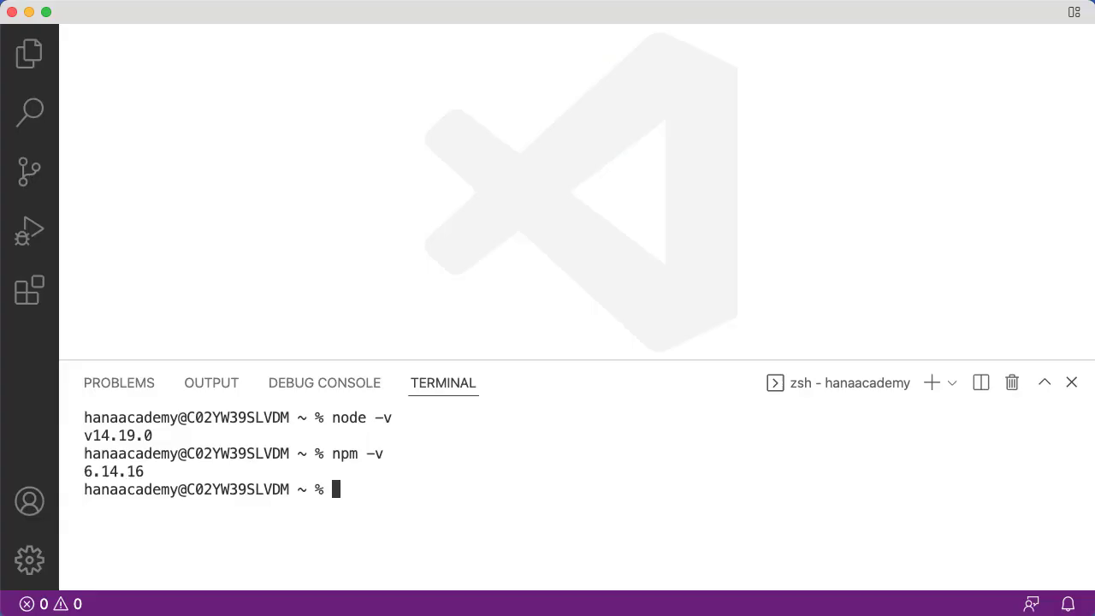
text(p)
text(odman version)
key(Return)
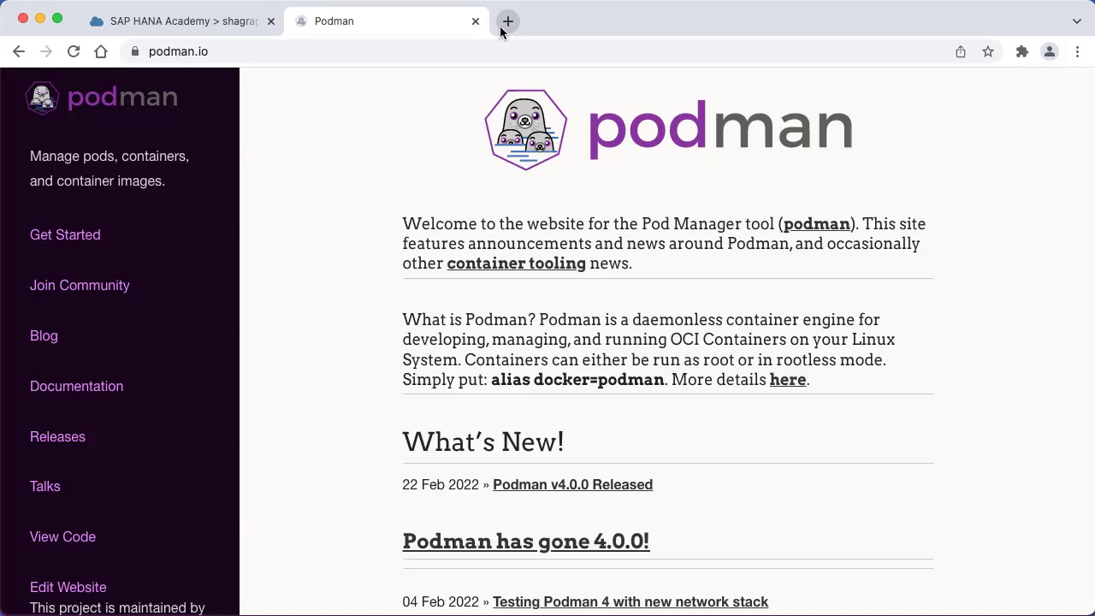
Step: Open Docker Hub in a new tab and view the hanaacademy repositories list
click(508, 20)
click(736, 78)
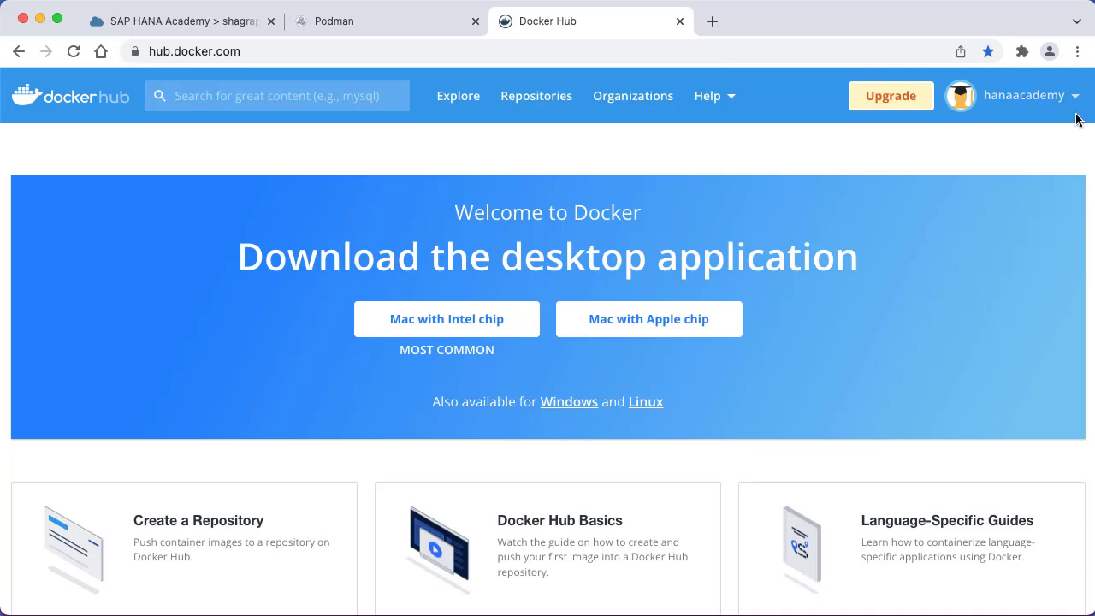
click(527, 103)
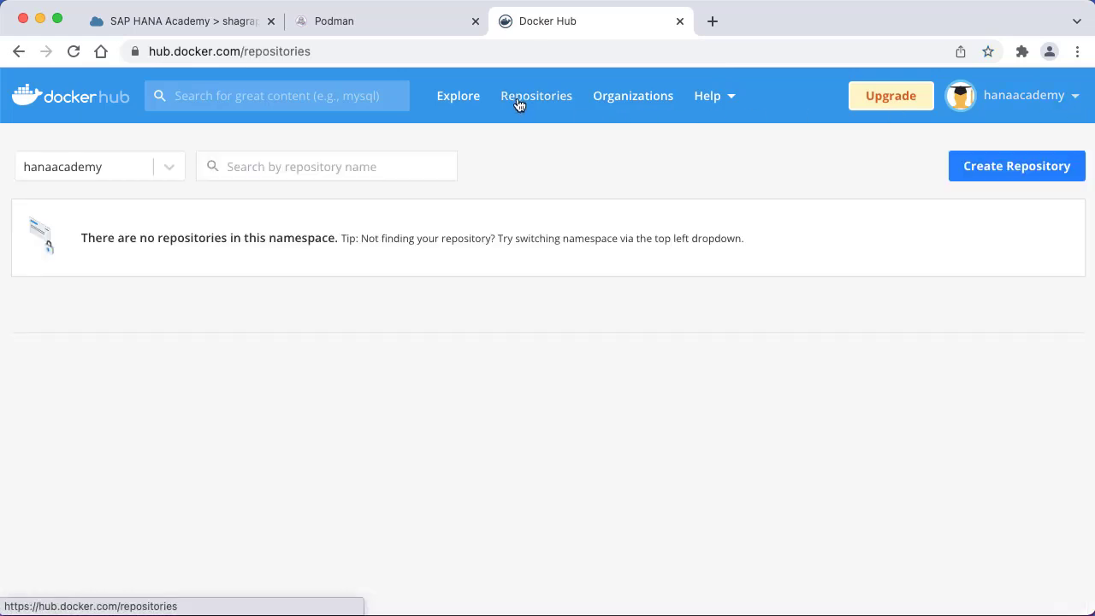
click(82, 167)
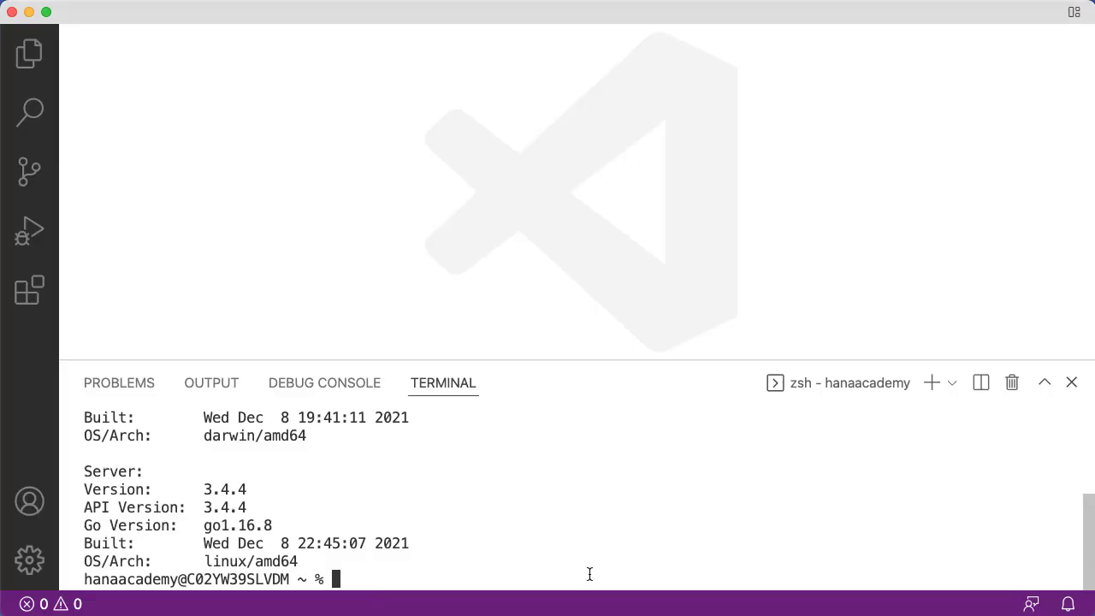
text(k)
text(ubectl version)
Step: Run kubectl version (client v1.23.4), then look up the Krew install docs
key(Return)
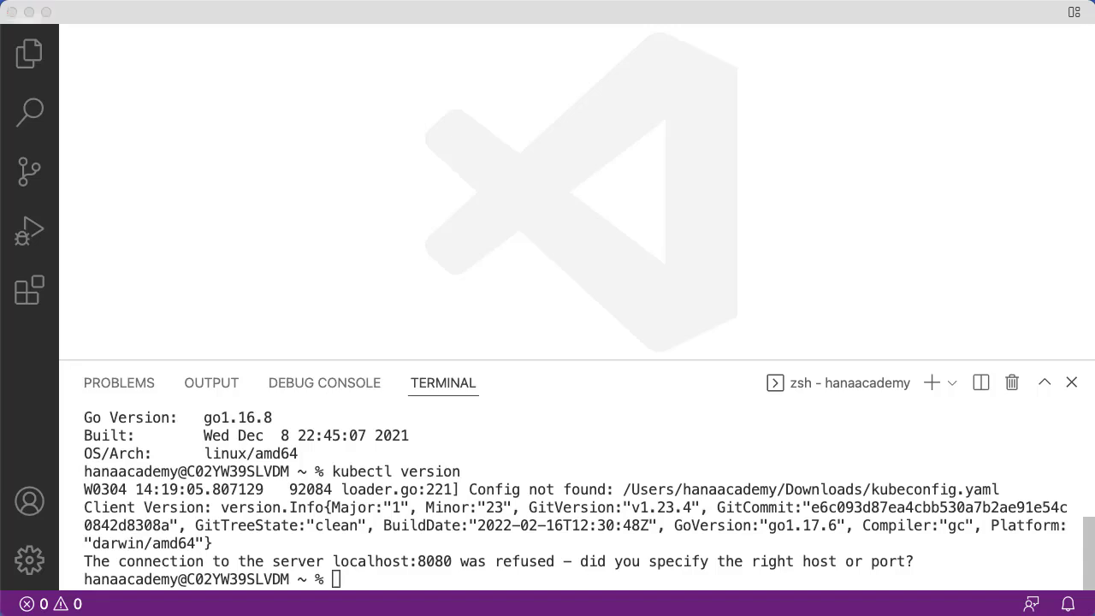
key(super+l)
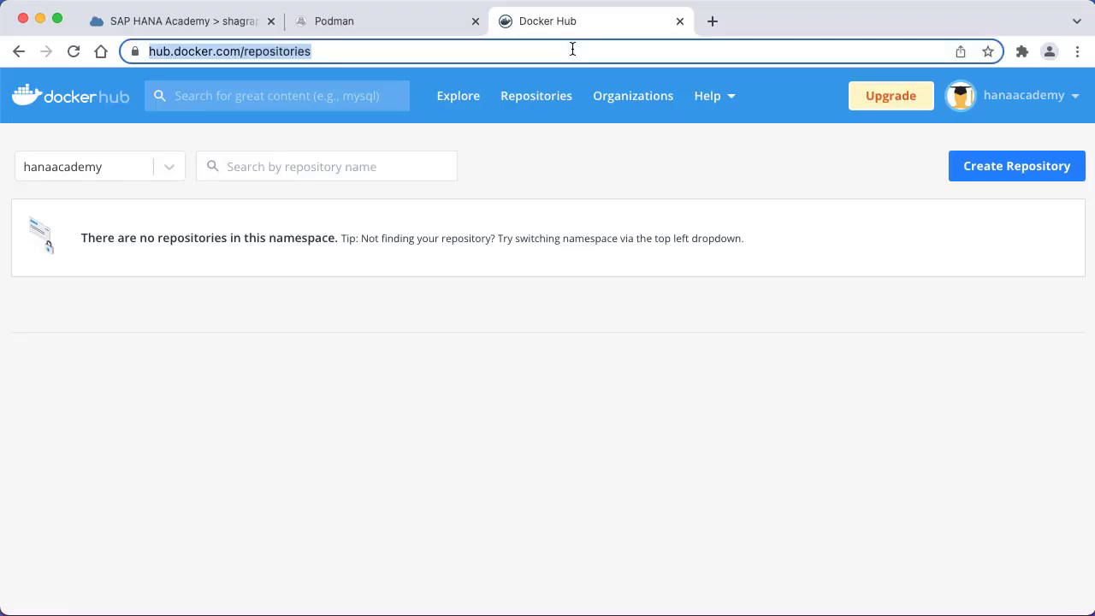
text(https://krew.sigs.k8s.io/docs/user-guide/setup/install)
key(Return)
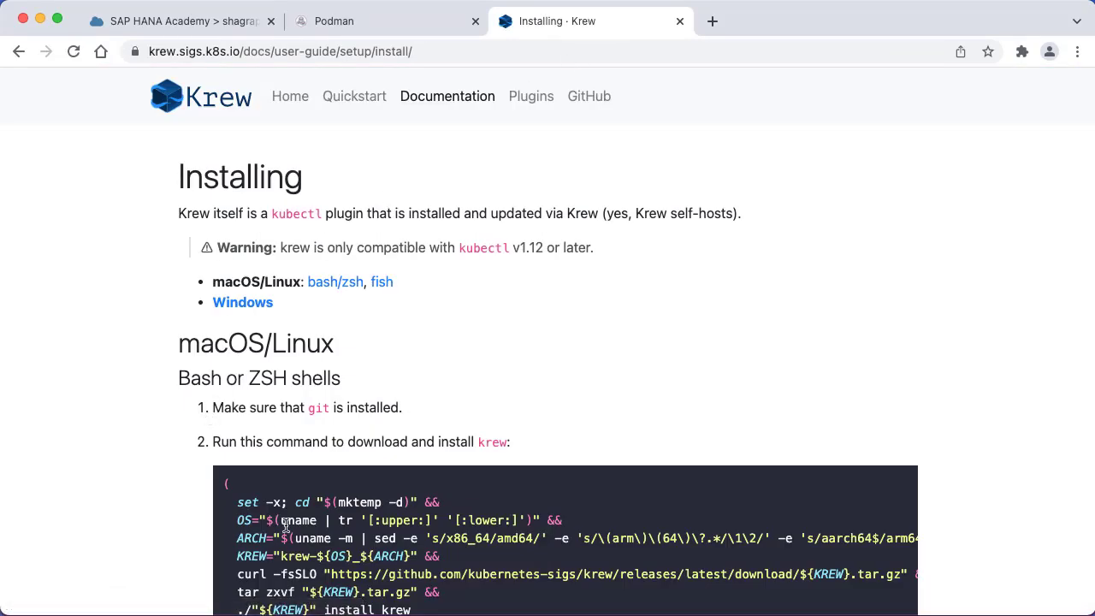
key(super+Tab)
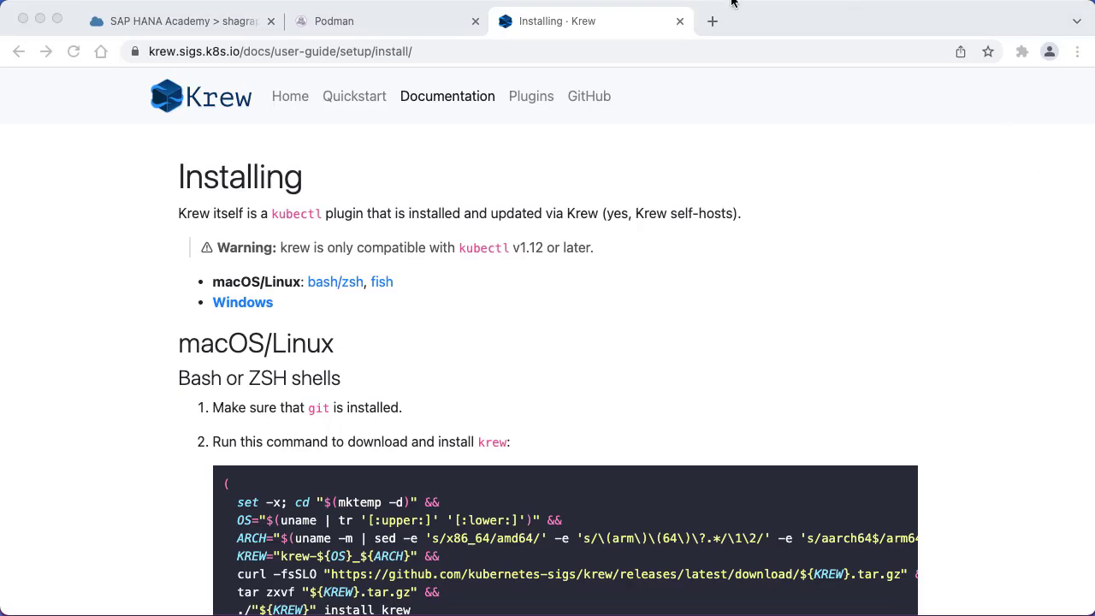
key(super+Tab)
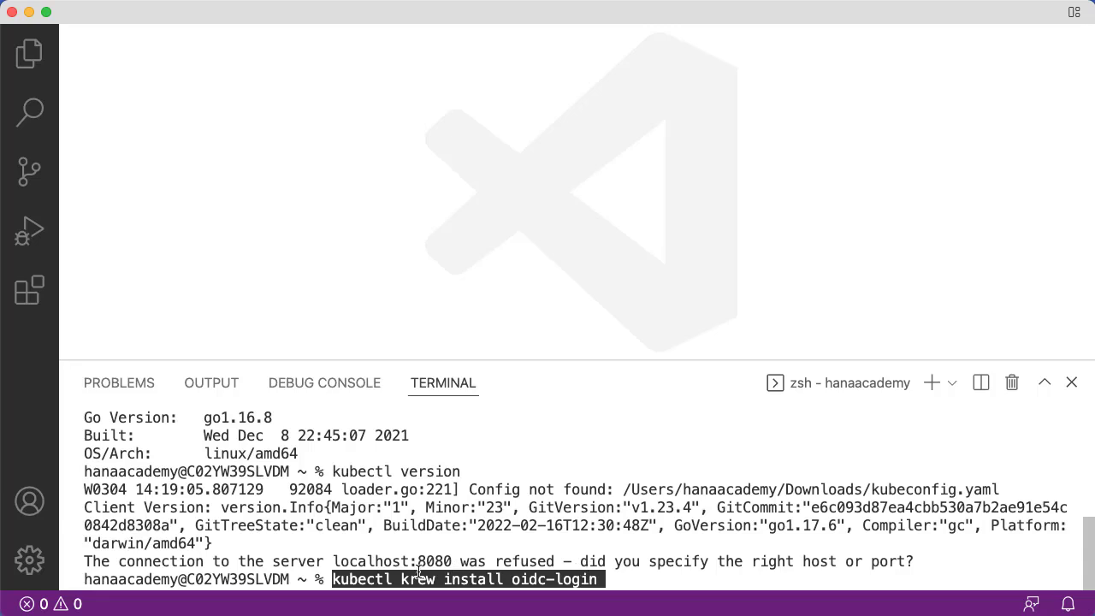
key(ctrl+u)
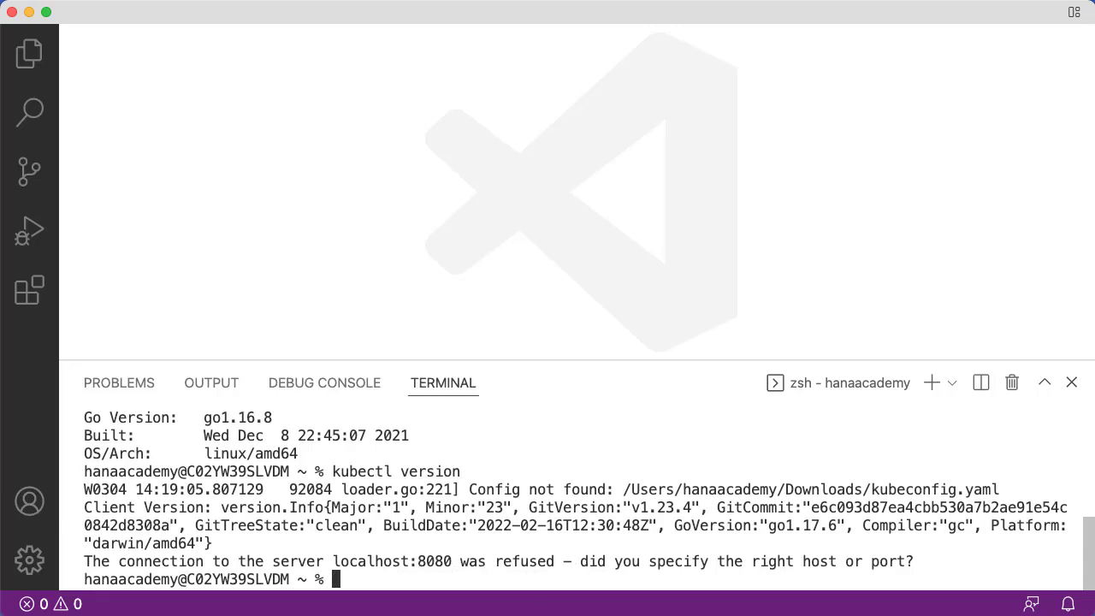
text(make -v)
Step: Check make and Helm versions, reporting GNU Make 3.81 and Helm v3.8.0
key(Return)
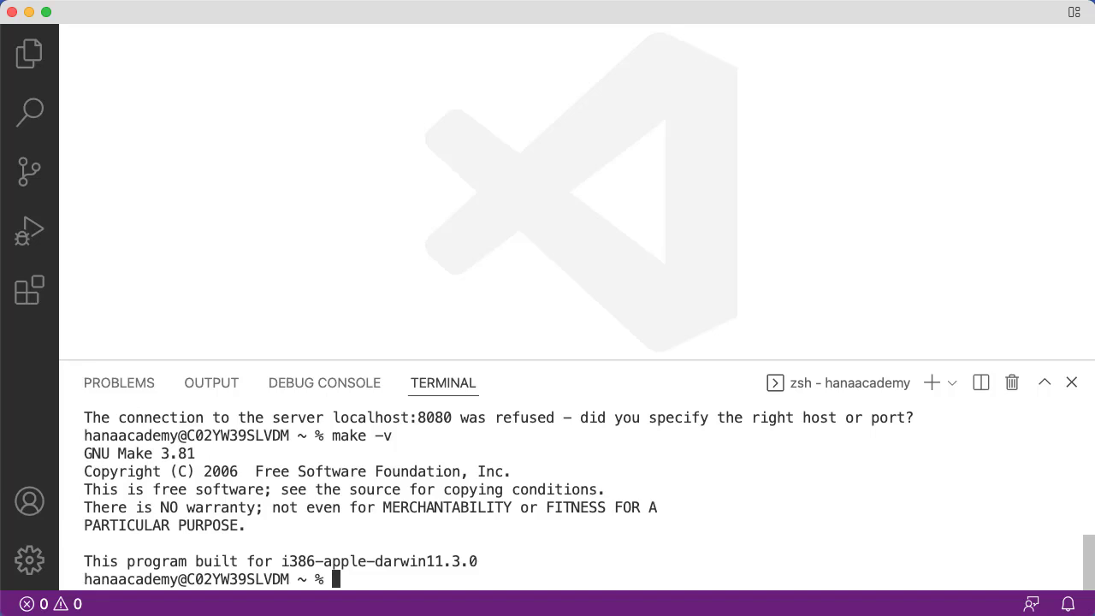
key(super+Tab)
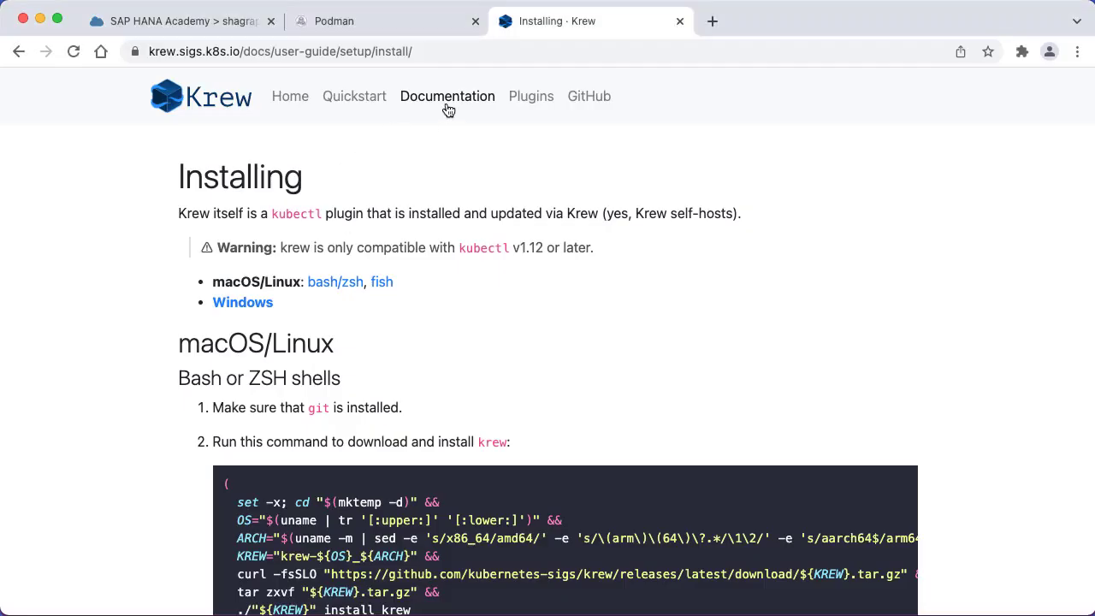
text(helm.sh)
key(Return)
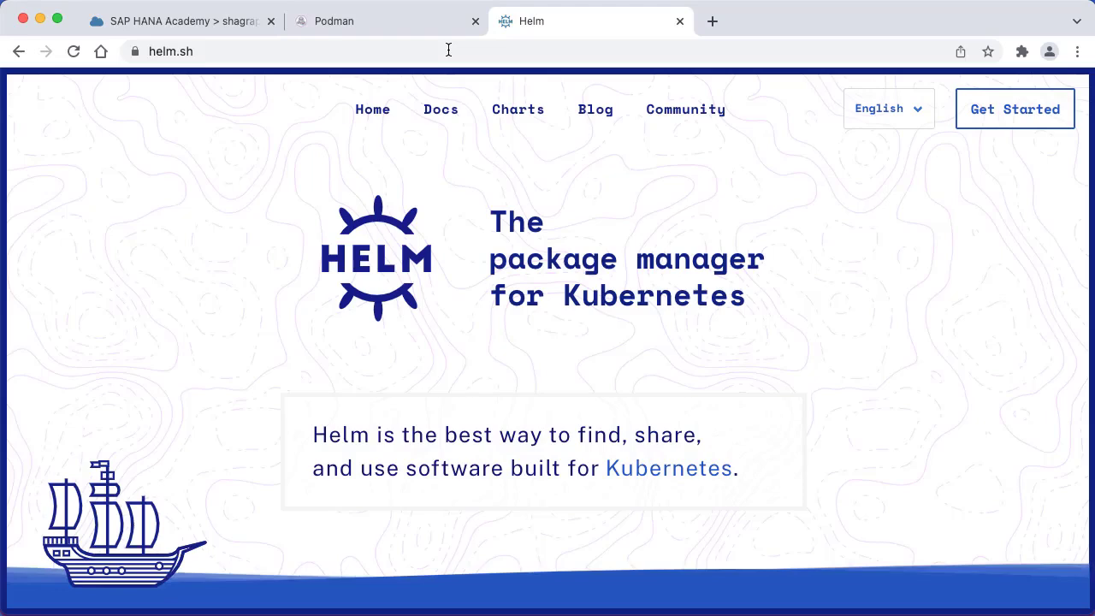
scroll(532, 362, down, 5)
scroll(532, 362, down, 5)
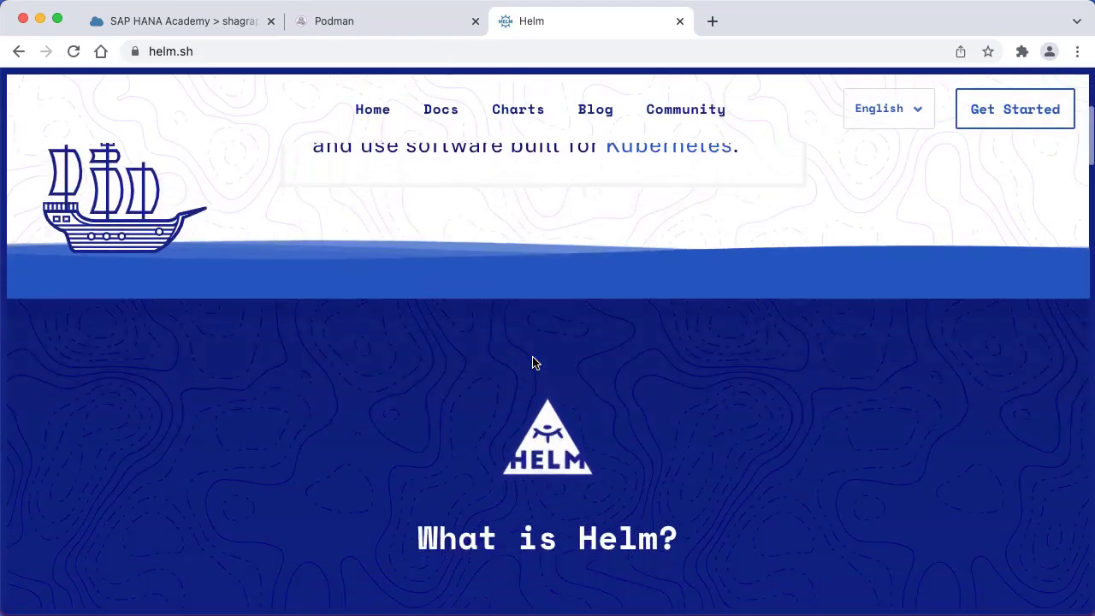
scroll(532, 362, down, 3)
scroll(532, 362, up, 10)
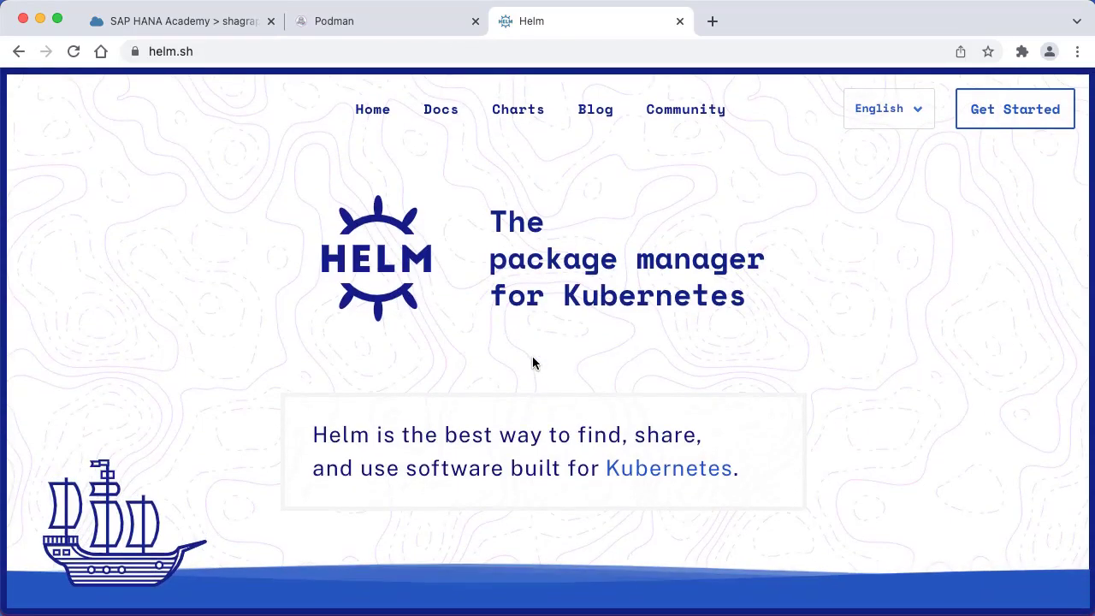
key(super+Tab)
text(helm version)
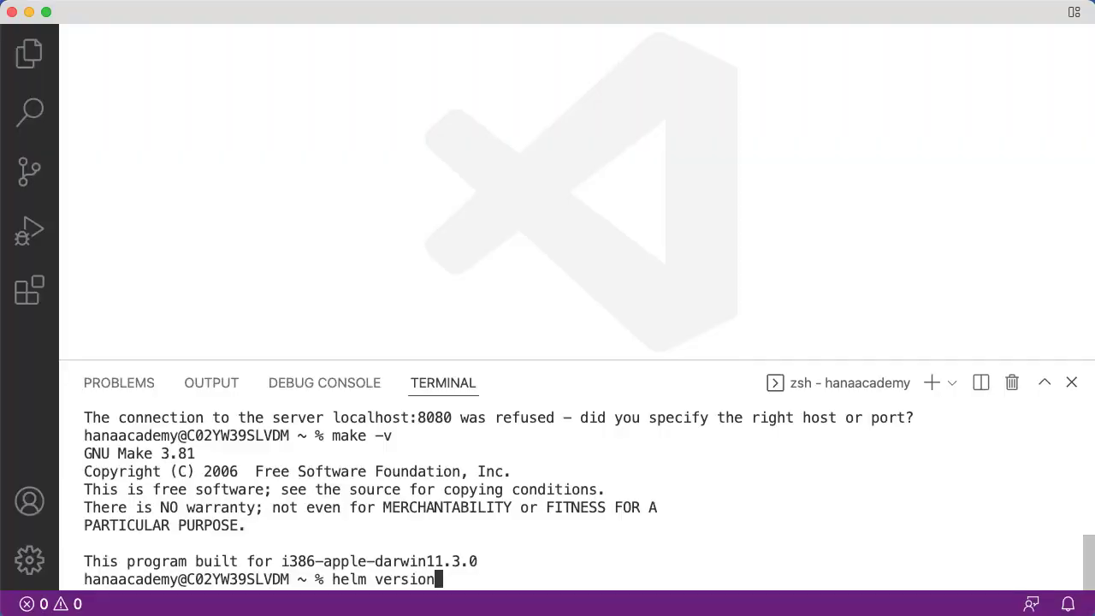
key(Return)
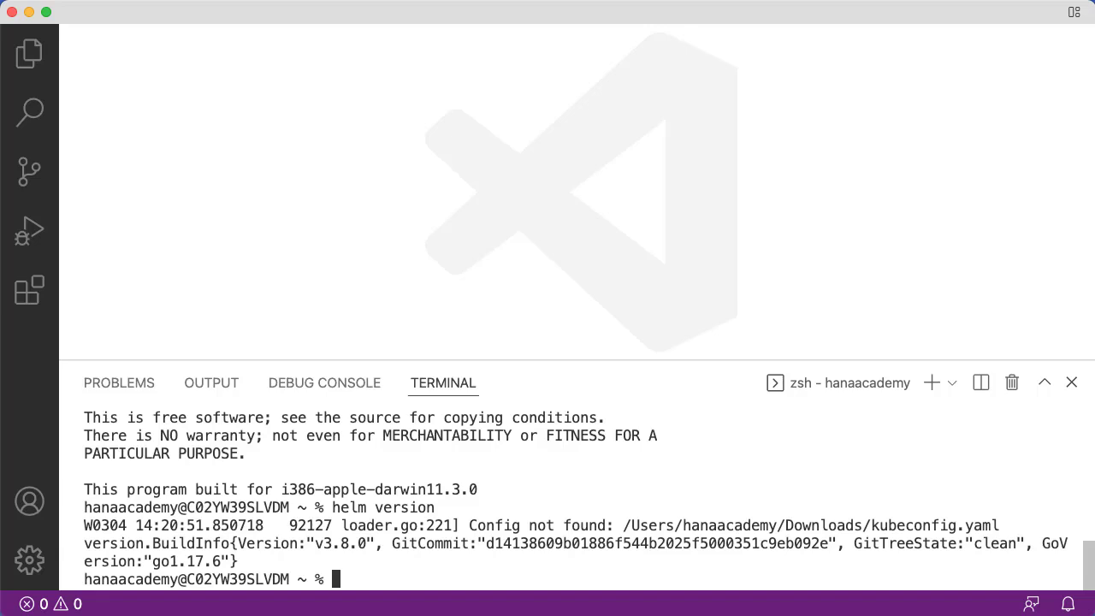
key(super+Tab)
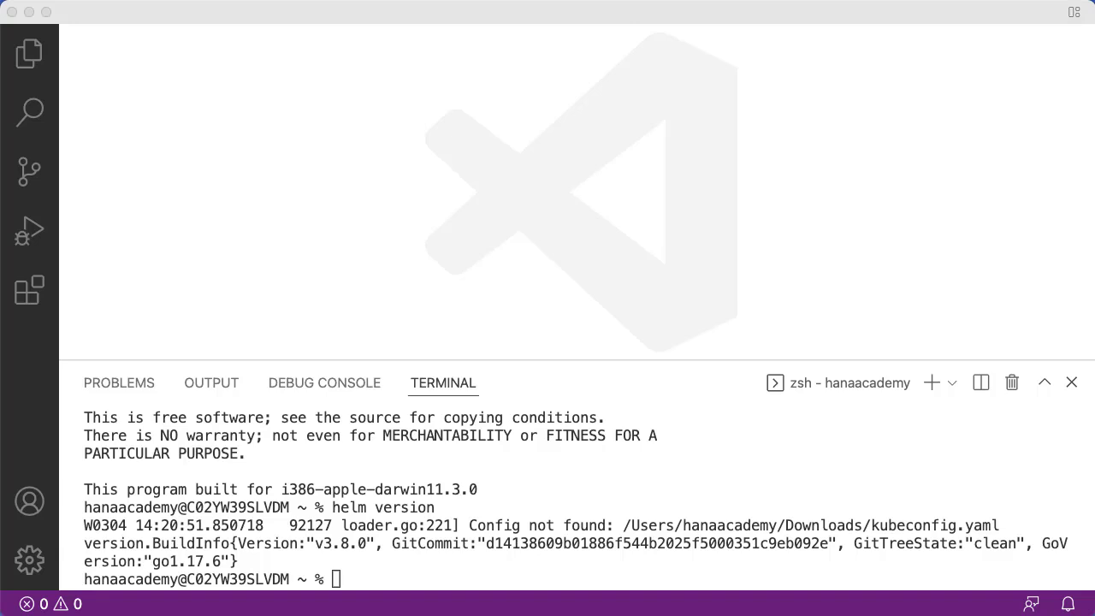
Step: Log Podman in to docker.io with username and password, then paste the yo install command
click(548, 579)
text(podman login docker.io)
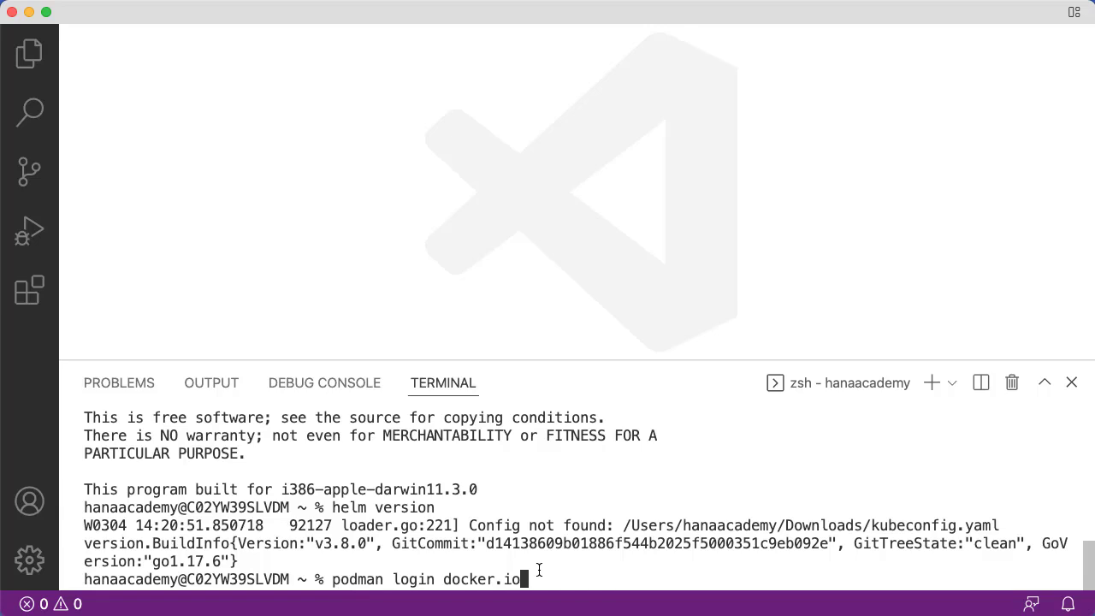
key(Return)
text(hanaacademy)
key(Return)
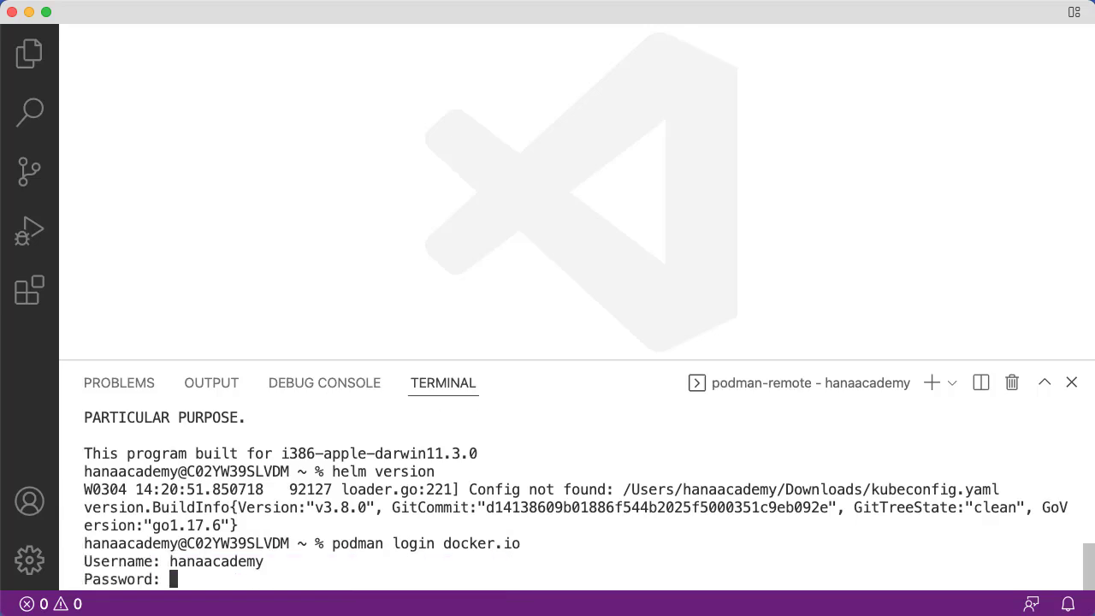
key(Return)
key(Return)
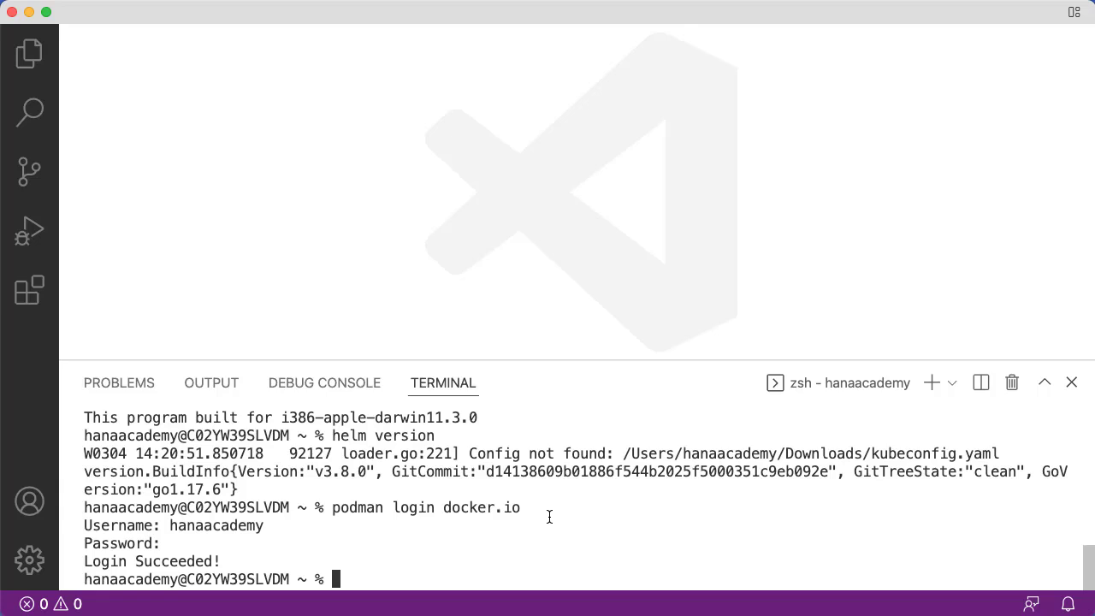
text(npm i -g yo)
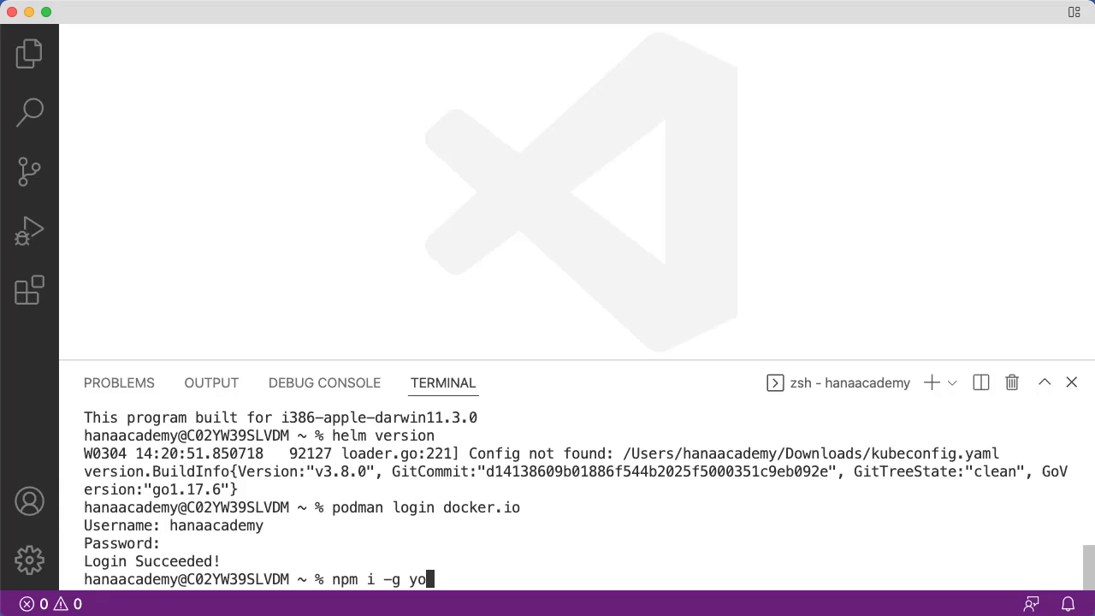
Step: Globally install yo and generator-saphanaacademy-mta with npm
key(Return)
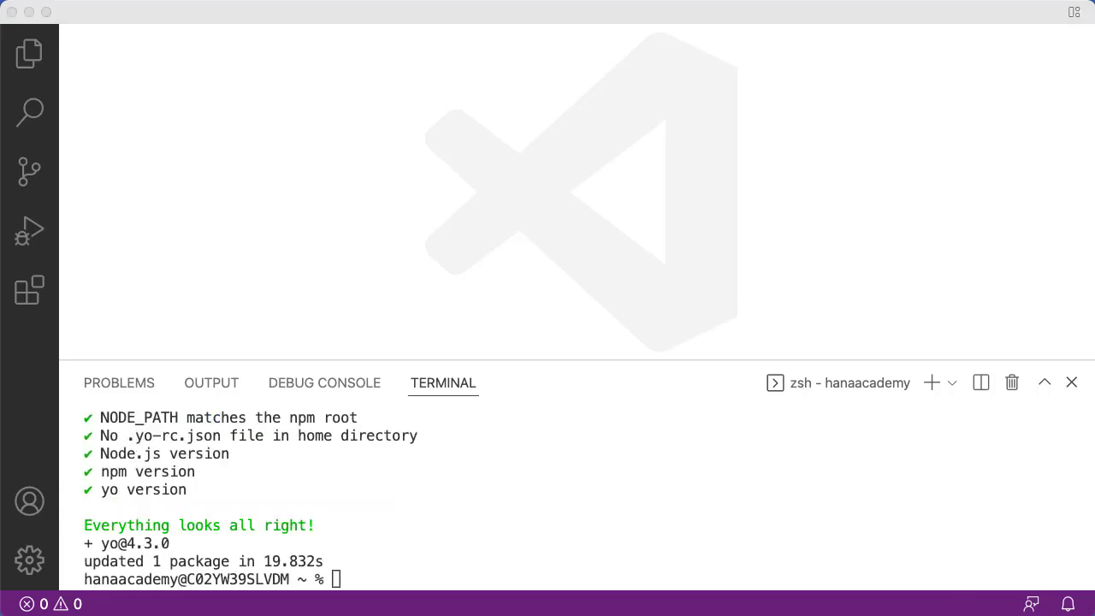
click(338, 580)
text(npm i -g generator-saphanaacademy-mta)
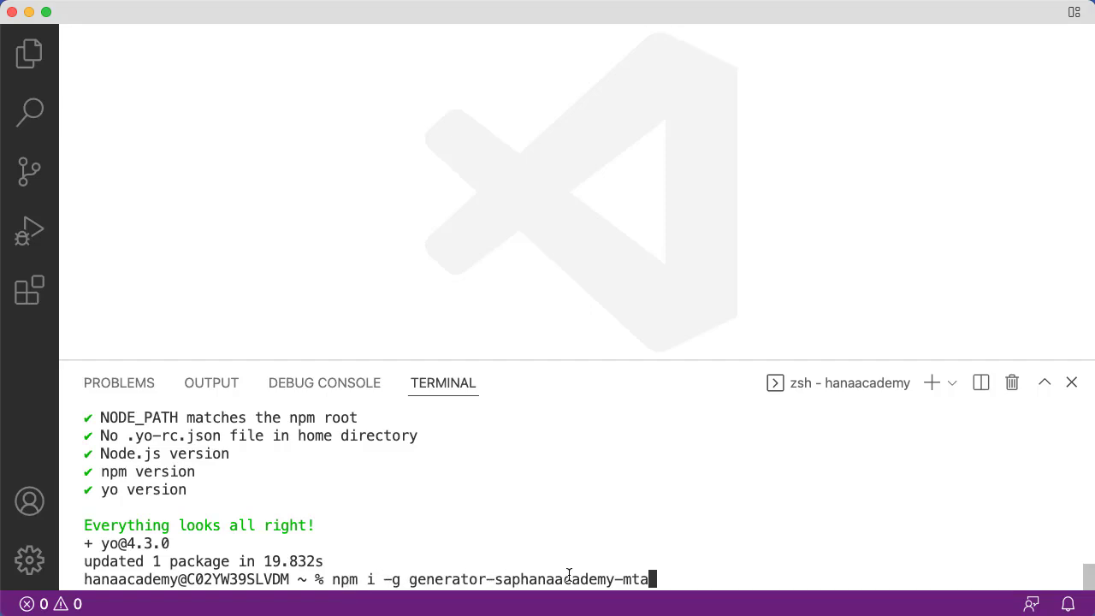
key(Return)
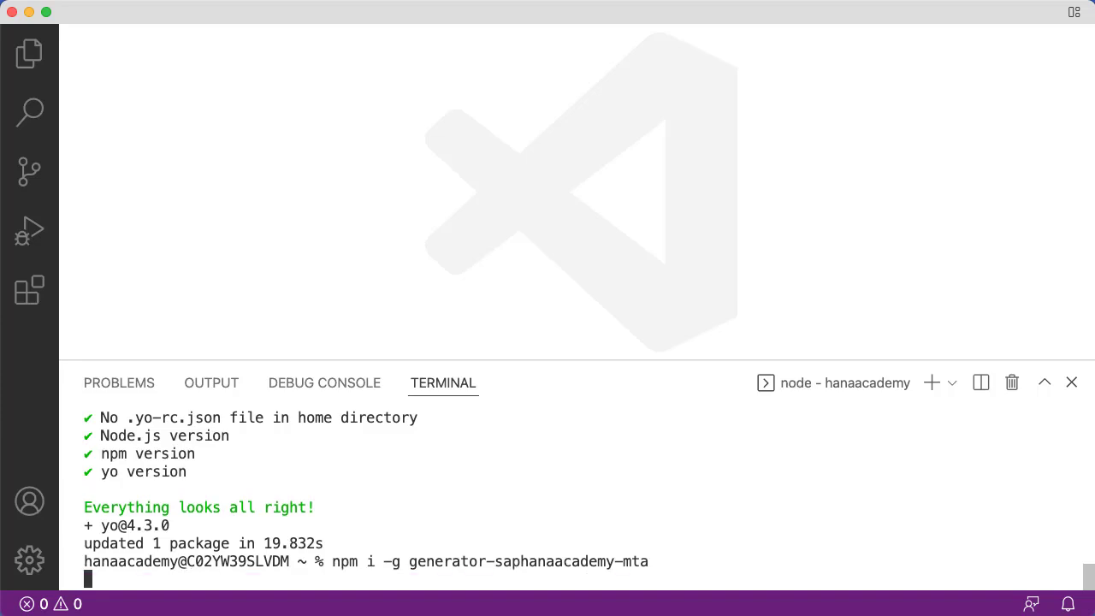
text(yo)
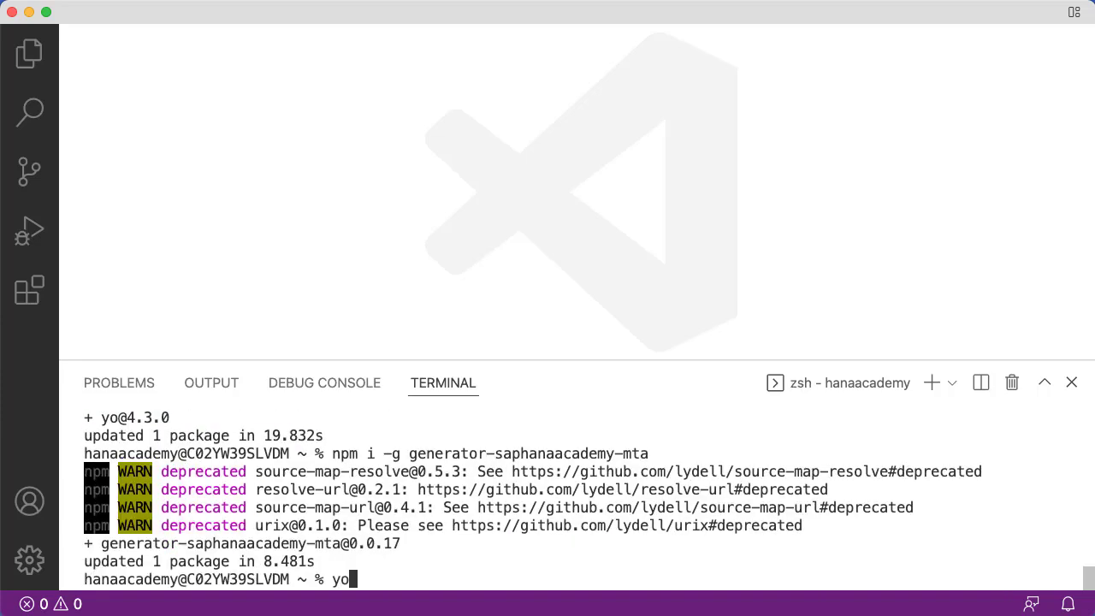
Step: Run yo, check the generator is listed, and exit via 'Get me out of here!'
key(Return)
key(Down)
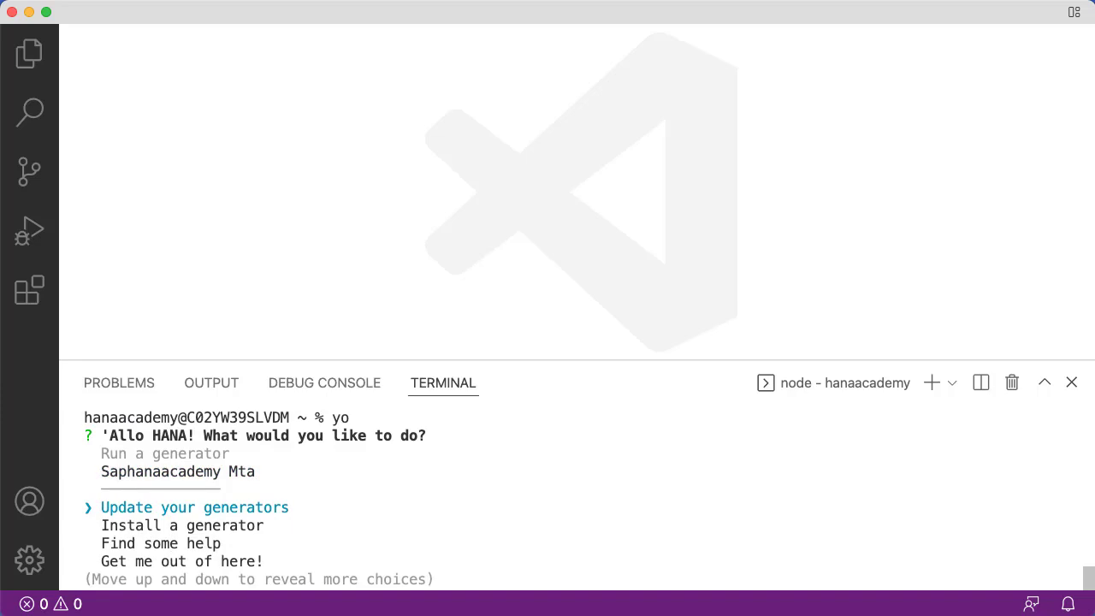
key(Up)
key(Up)
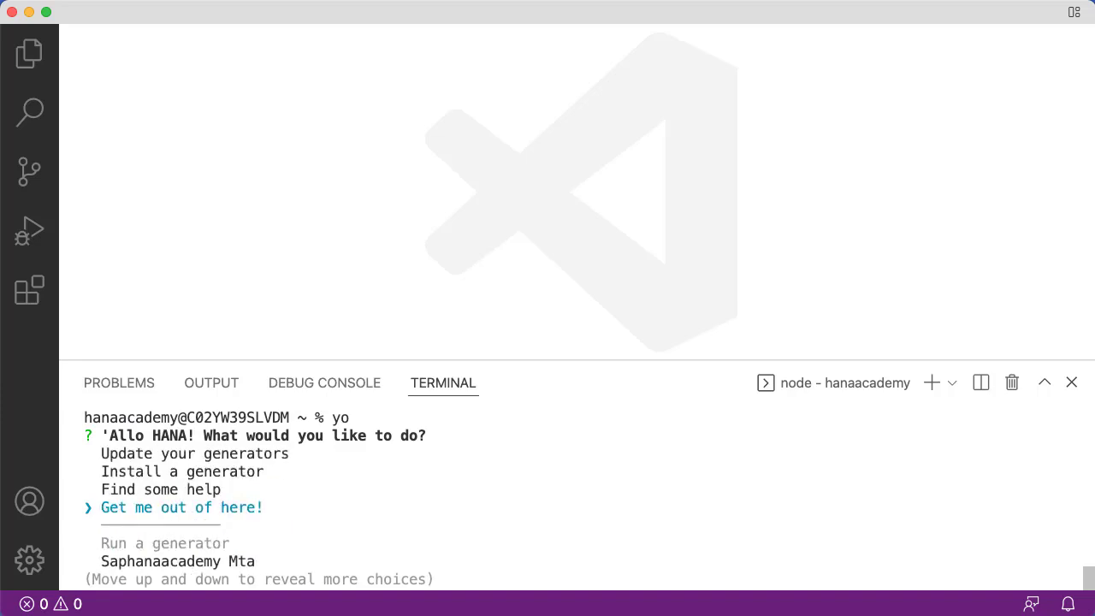
key(Return)
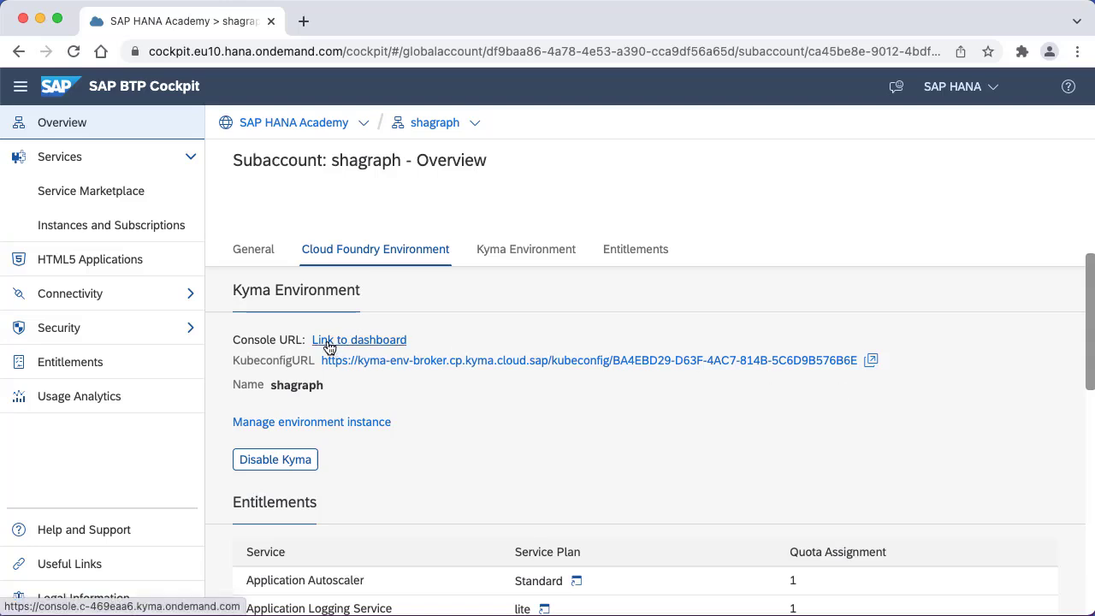
Step: Open the Kyma console and check the cluster overview and its only namespace, default
click(376, 340)
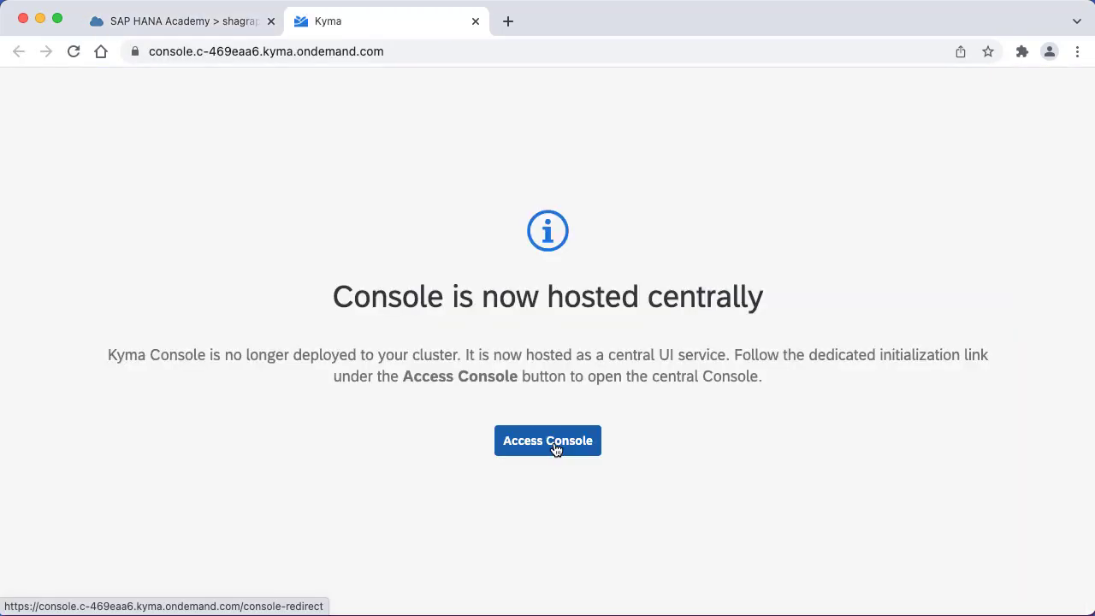
click(556, 445)
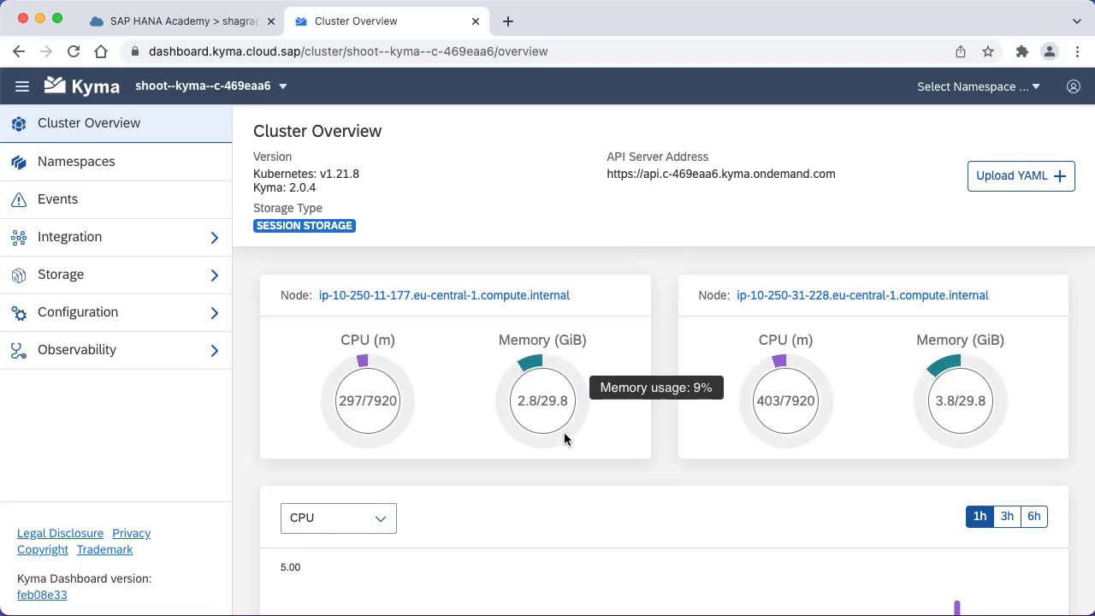
drag(662, 174, 835, 174)
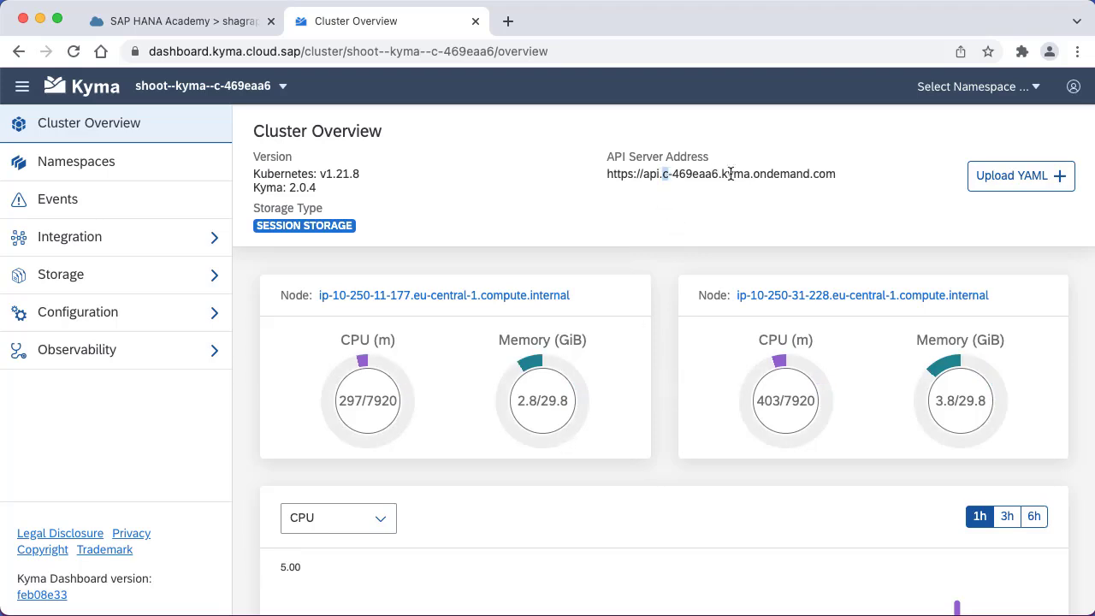
click(180, 165)
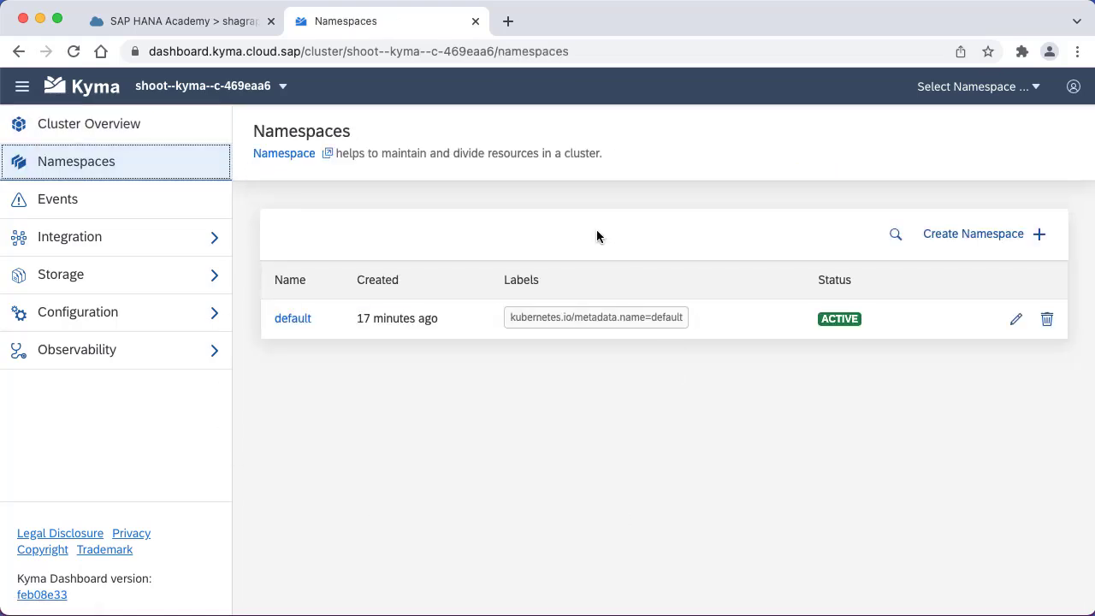
click(125, 130)
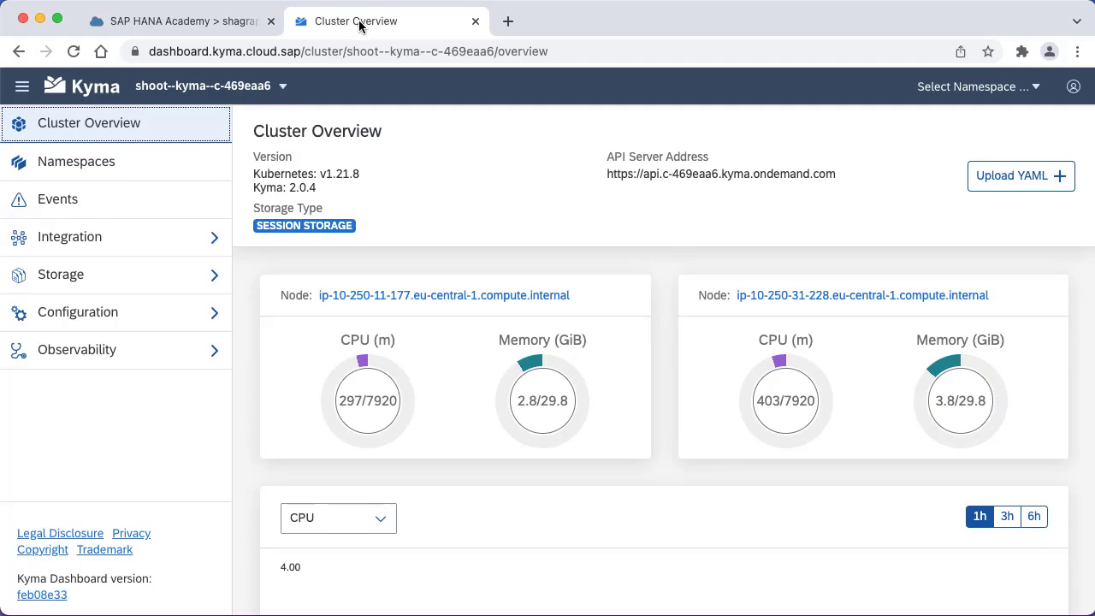
Step: Download the shagraph subaccount's kubeconfig.yaml from the KubeconfigURL link
click(208, 25)
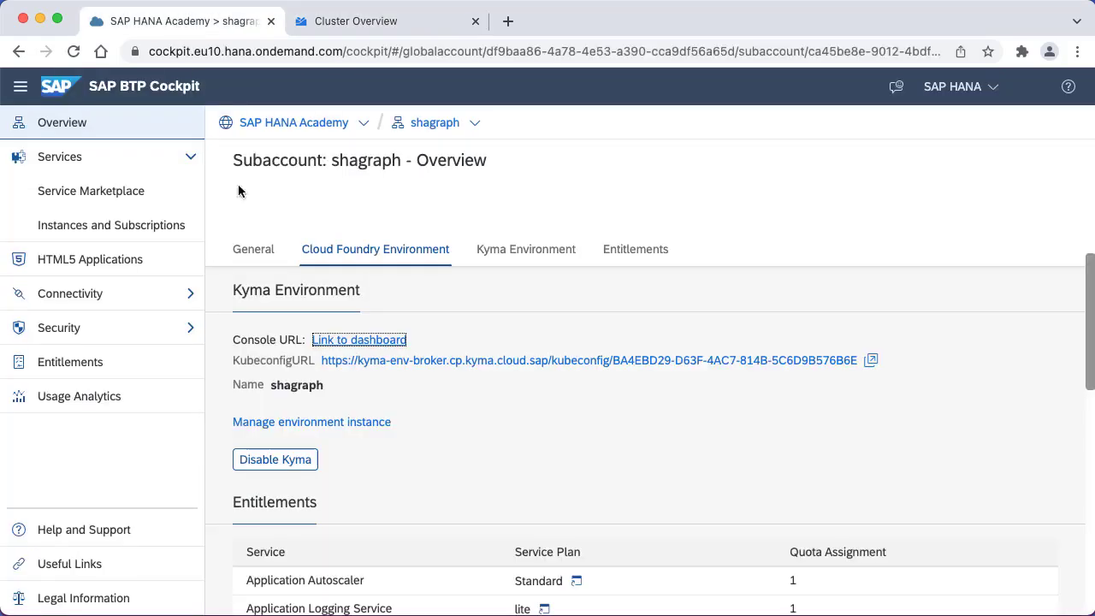
click(538, 366)
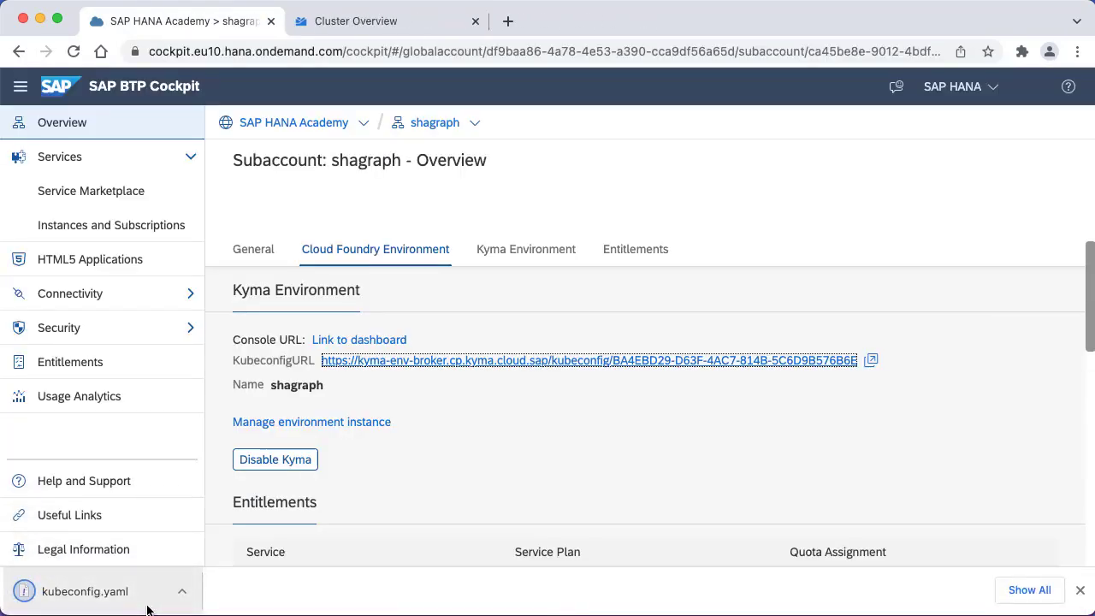
click(1083, 591)
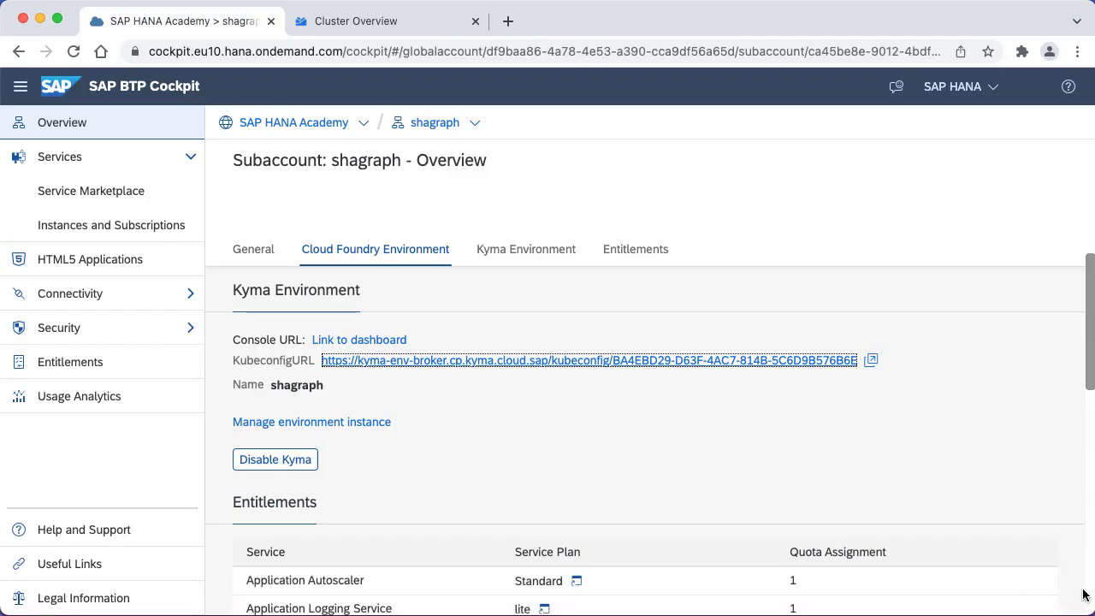
Step: Export KUBECONFIG=~/Downloads/kubeconfig.yaml in the terminal
key(super+Tab)
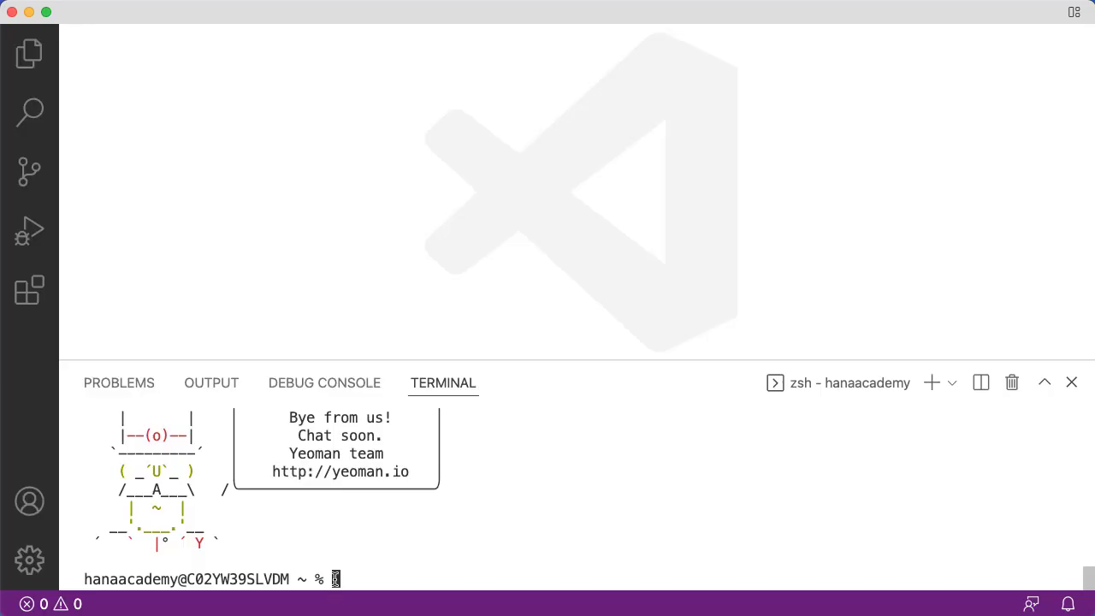
text(cd downloads)
key(Return)
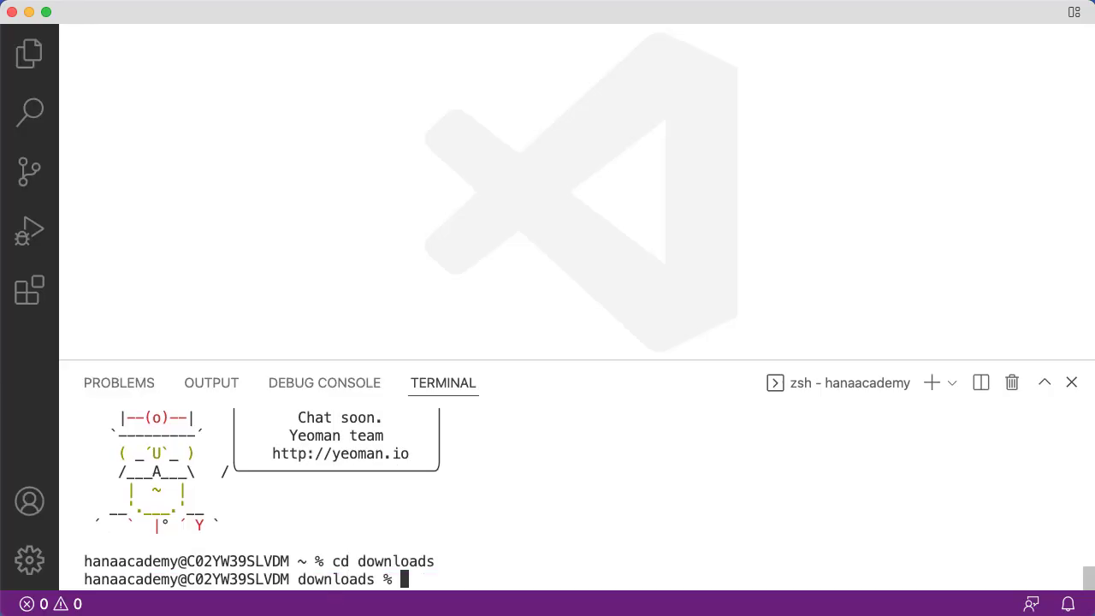
text(ls)
key(Return)
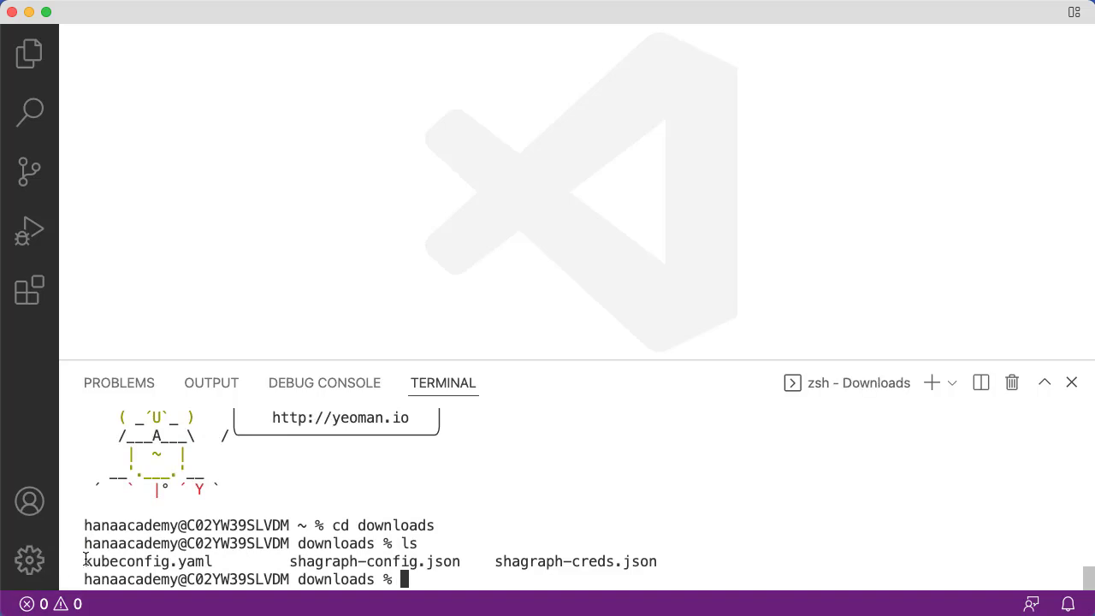
click(432, 582)
text(export KUBECONFIG=~/Downloads/kubeconfig.yaml)
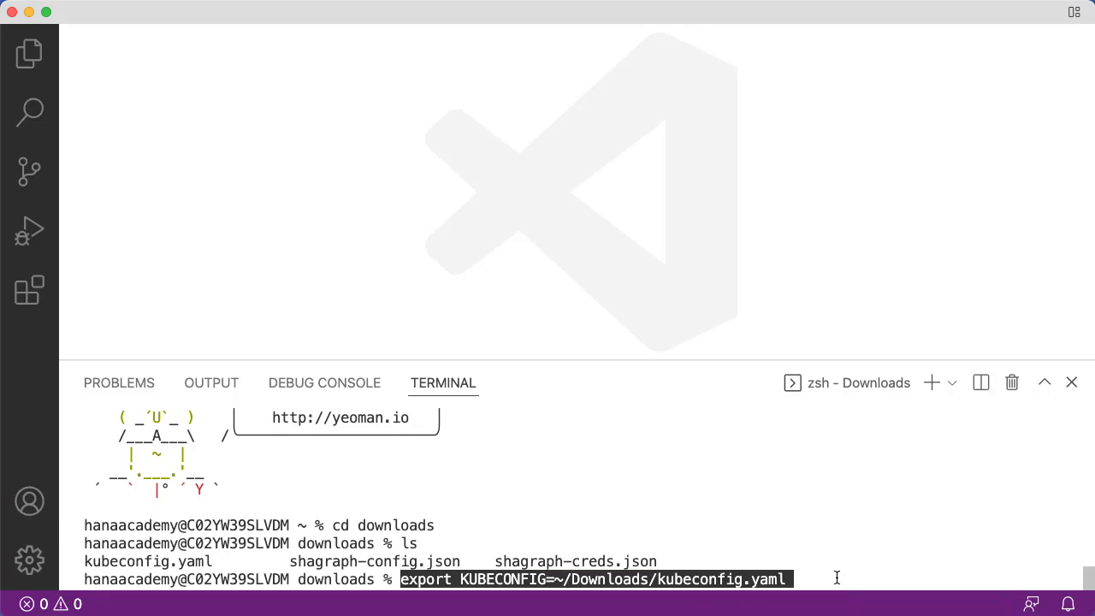
key(Return)
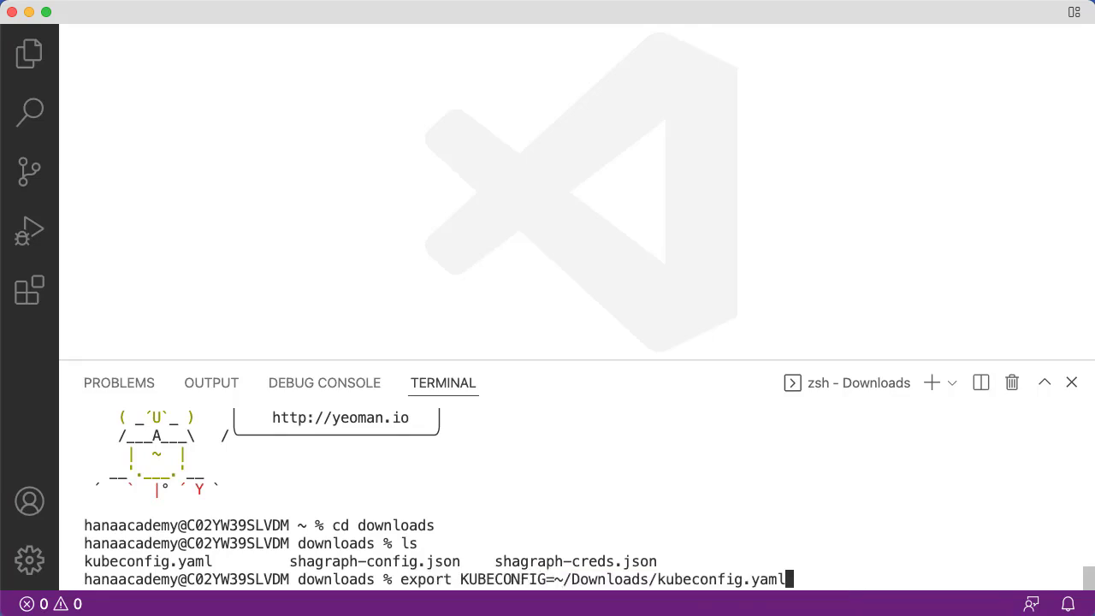
key(Return)
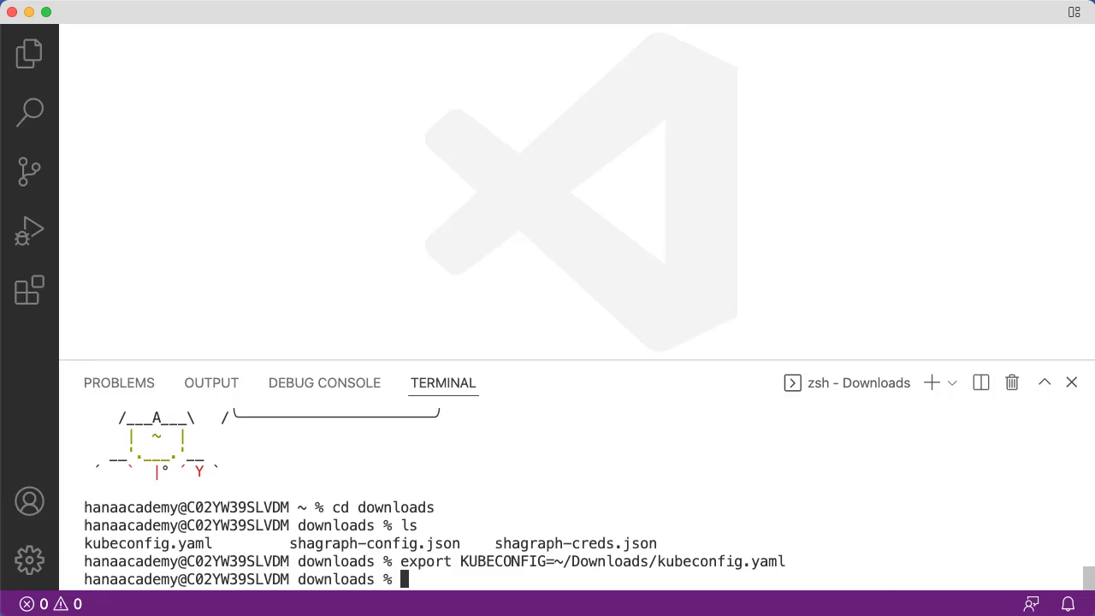
Step: Apply chmod go-r to kubeconfig.yaml, then run kubectl version and kubectl get ns
key(super+Tab)
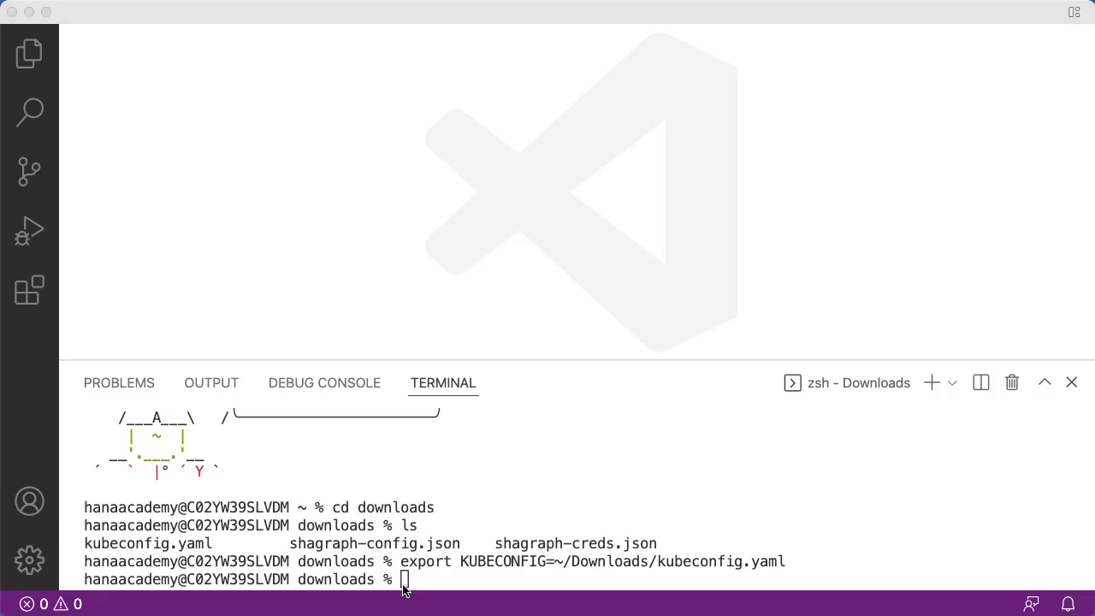
click(409, 590)
text(chmod go-r ~/Downloads/kubeconfig.yaml)
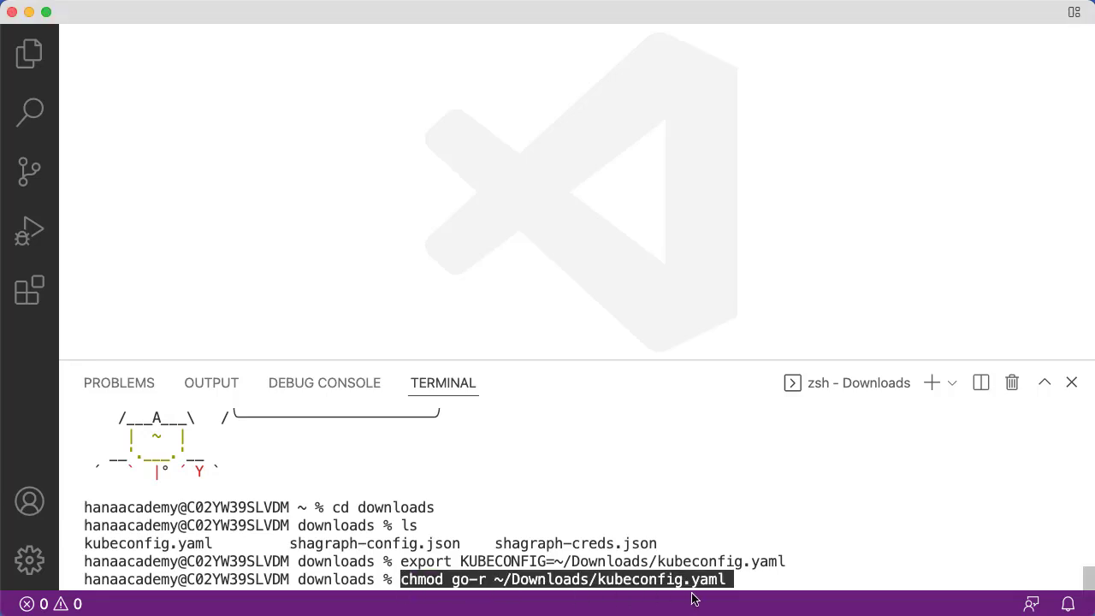
key(Return)
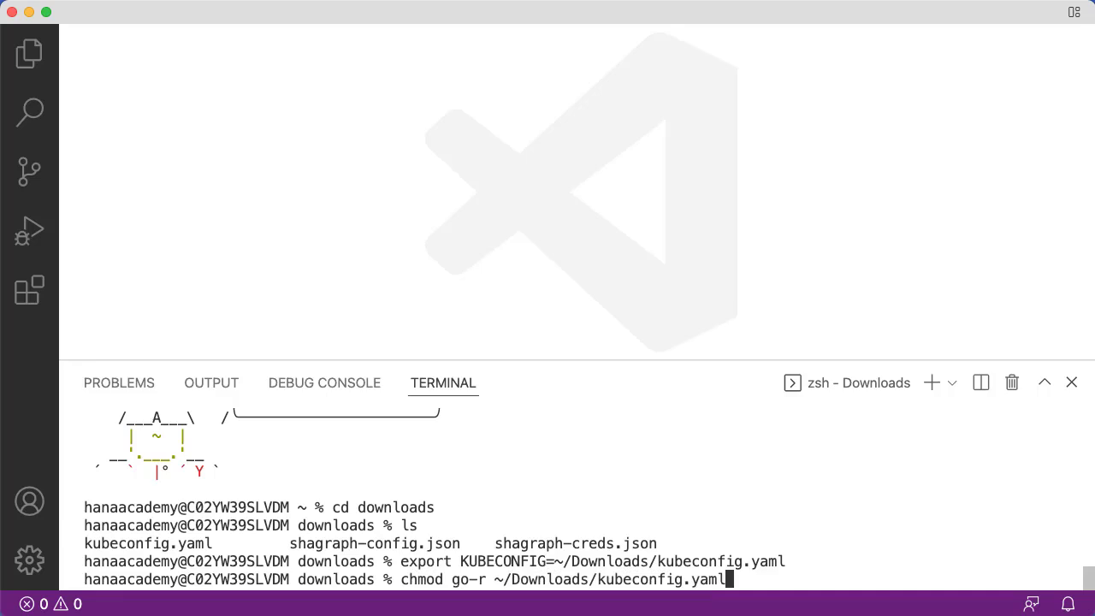
key(Return)
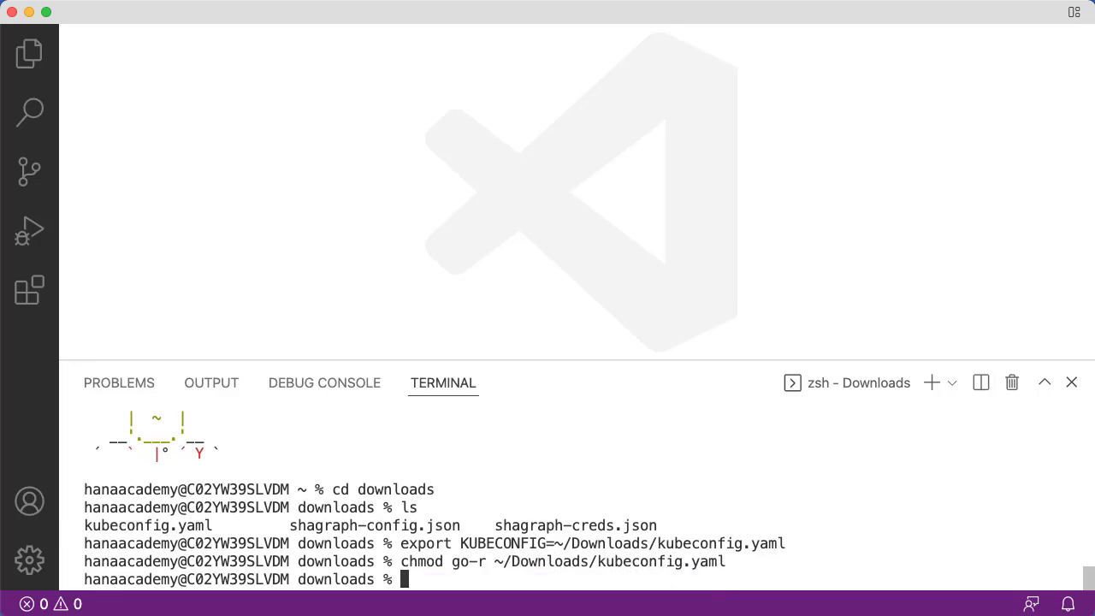
text(kubectl version)
key(Return)
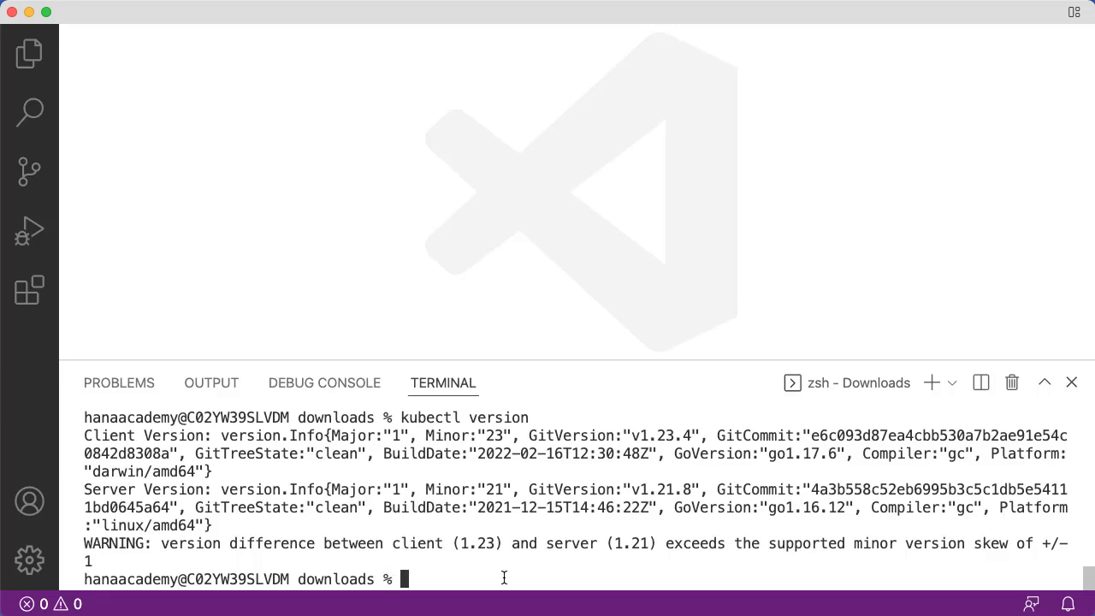
text(kubectl get ns)
key(Return)
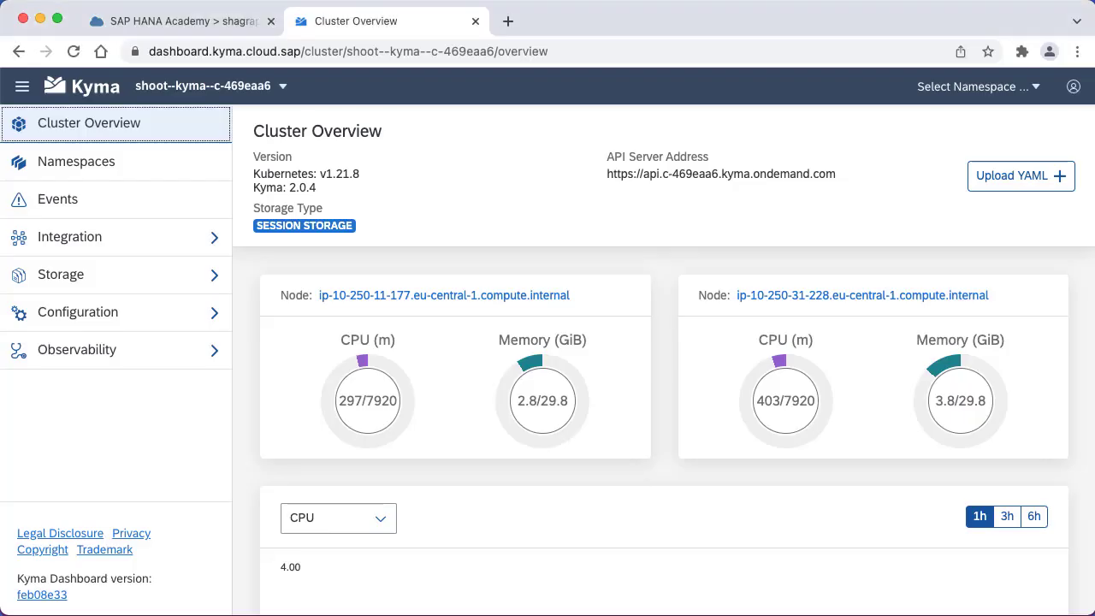
Step: Create a namespace named 'dev' from the Kyma Dashboard's Namespaces list
click(76, 160)
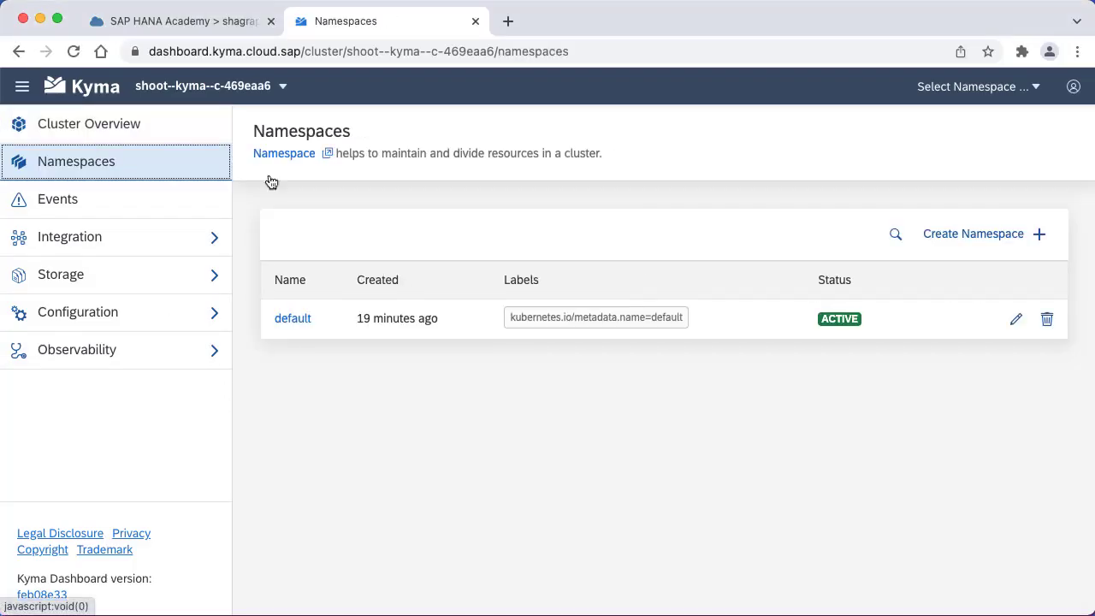
click(964, 239)
click(649, 219)
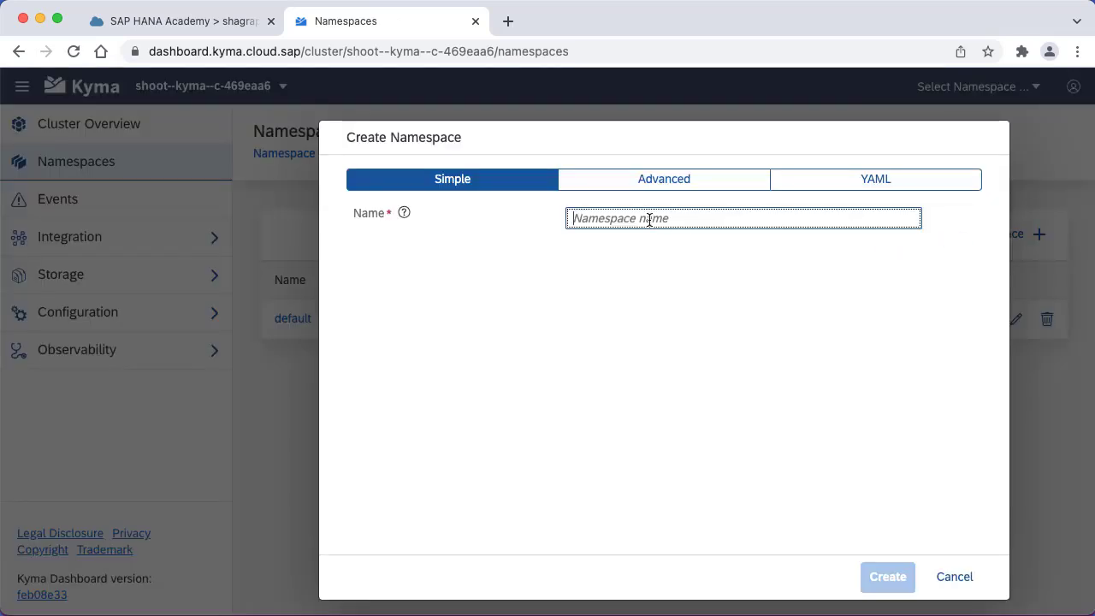
text(dev)
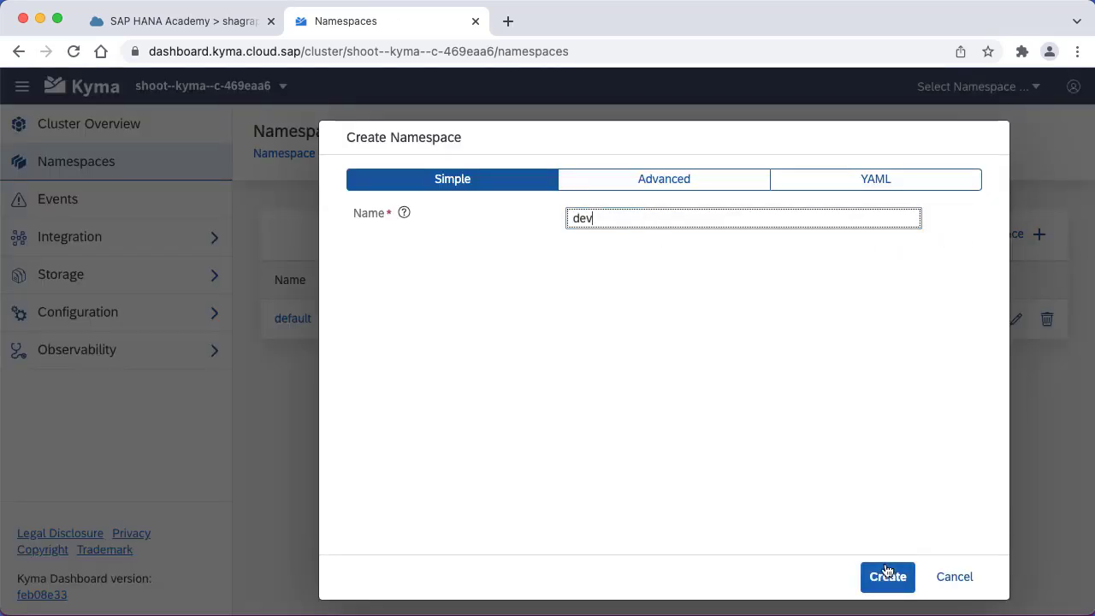
click(888, 576)
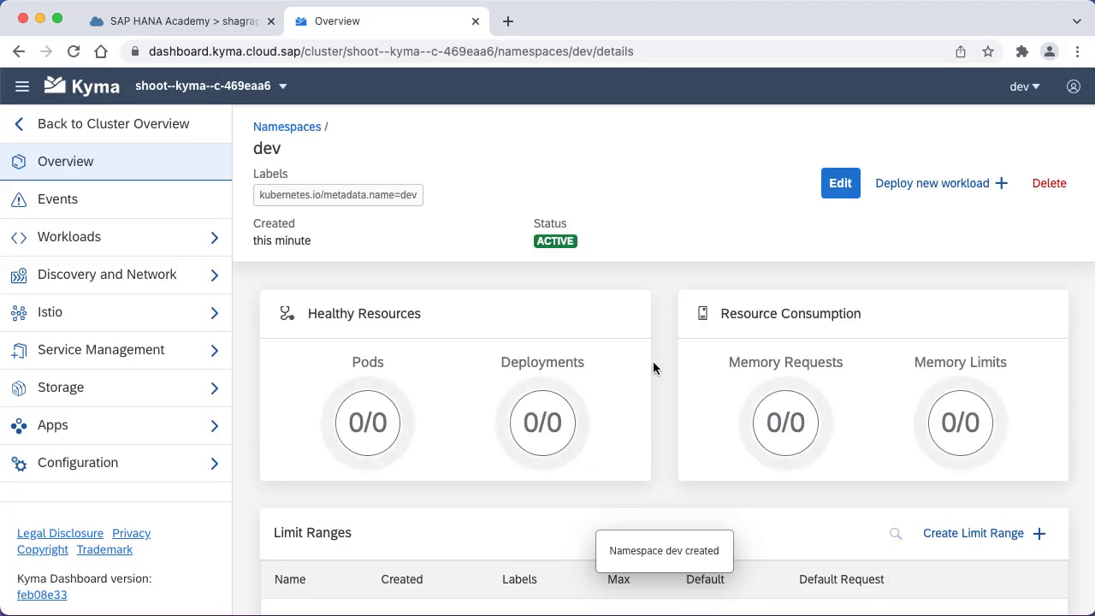
Step: Rerun kubectl get ns and confirm dev is listed as Active
key(super+Tab)
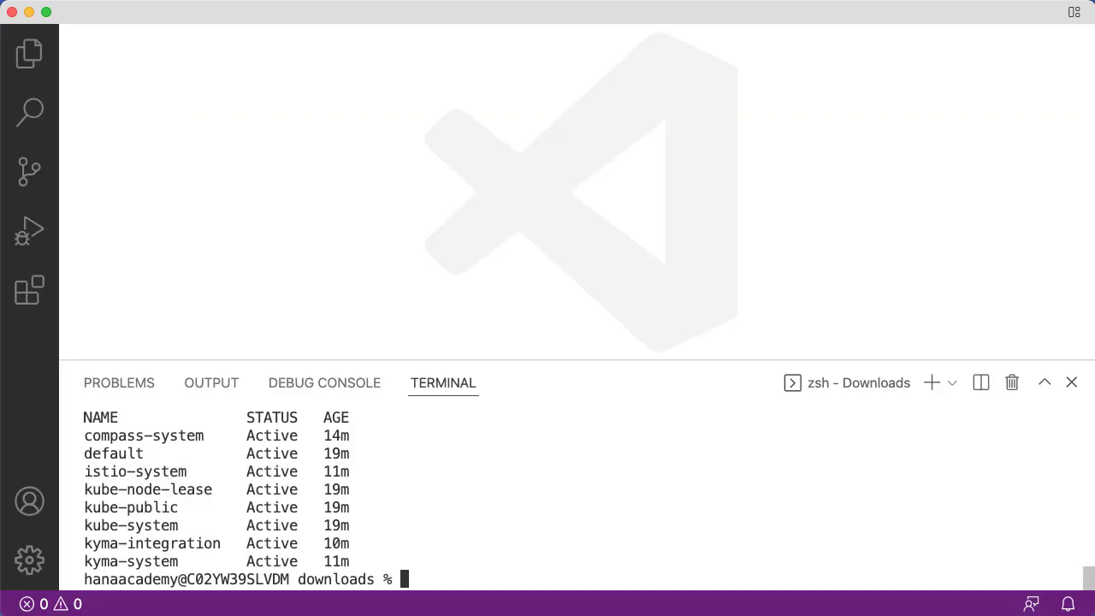
text(kubectl get ns)
key(Return)
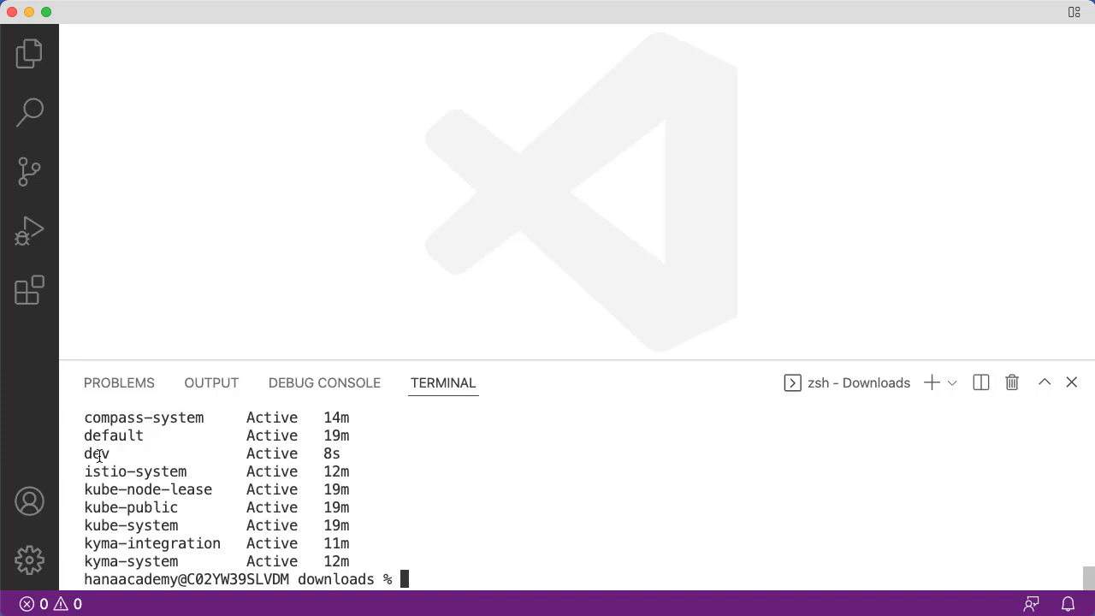
key(super+Tab)
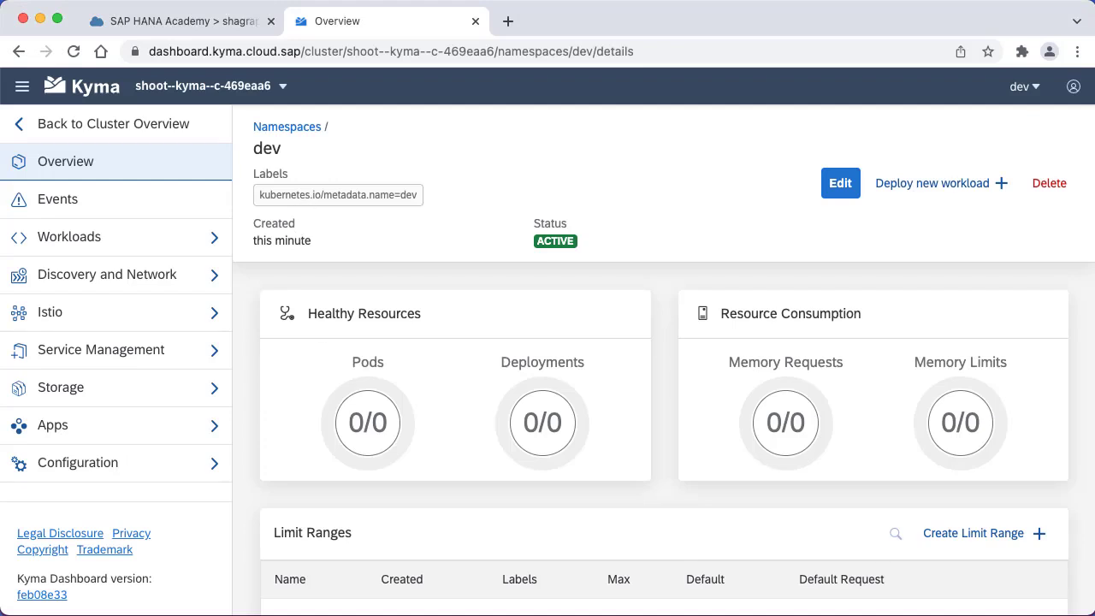
Step: Read the Getting Started page in the help.sap.com/graph Developer Guide, then return to Kyma's dev overview
click(510, 20)
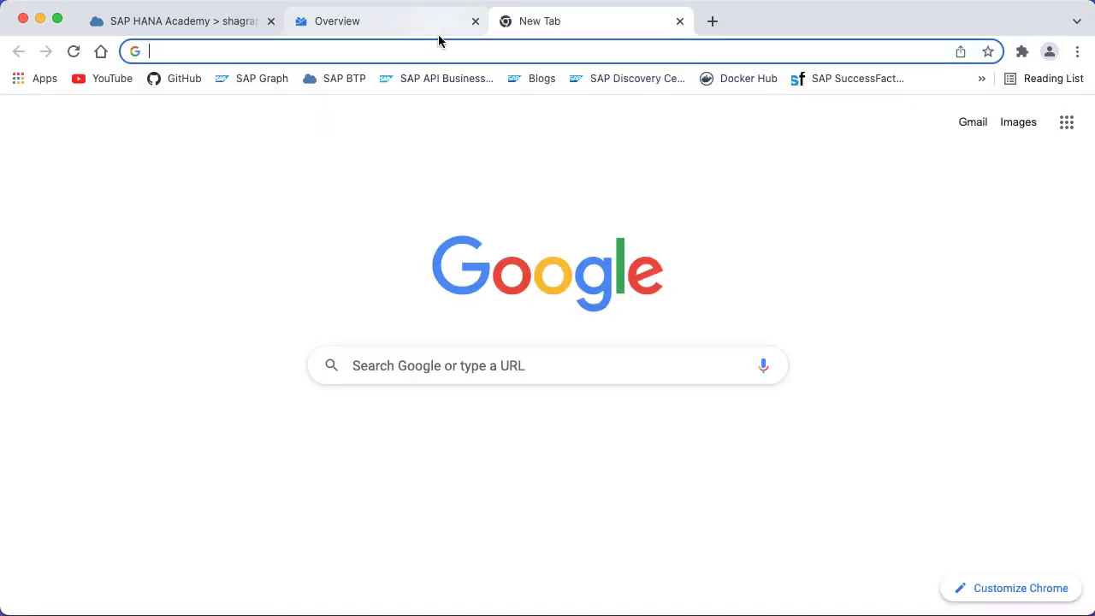
text(help.sap.com/graph)
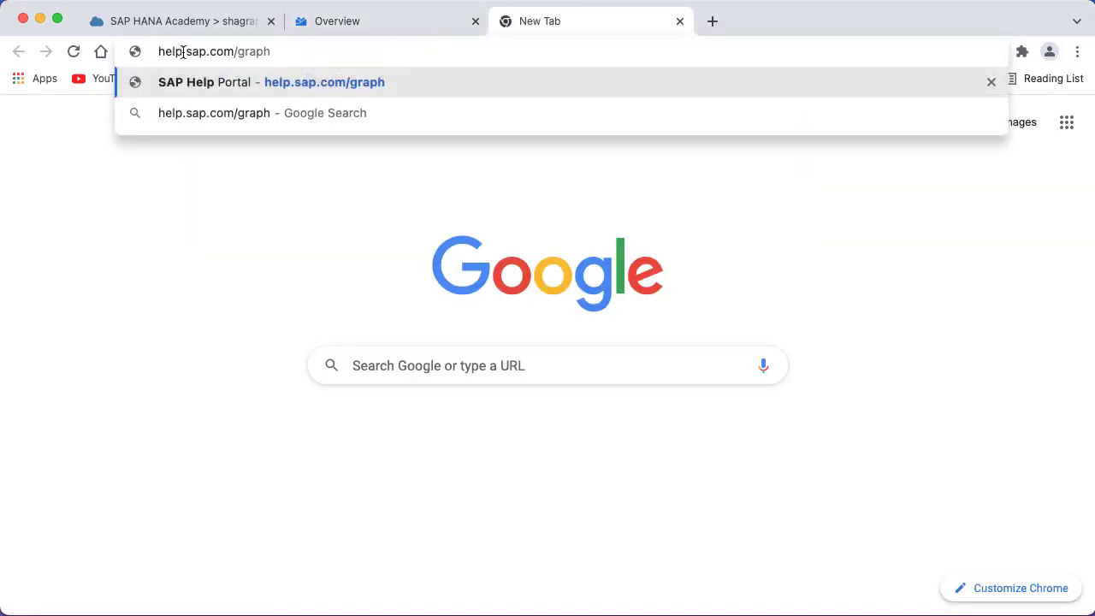
key(Return)
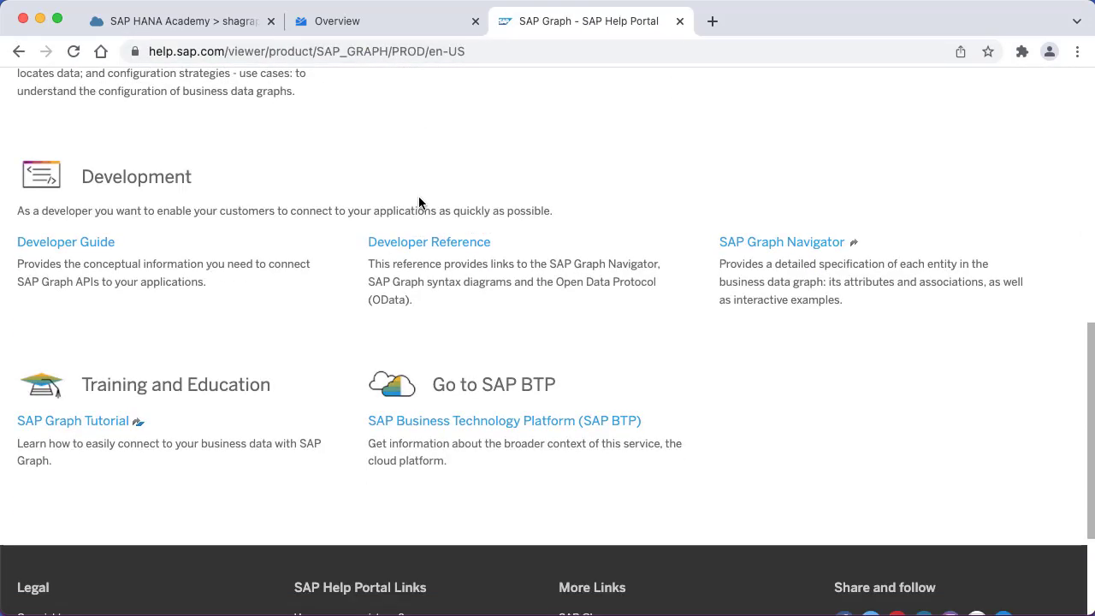
click(79, 249)
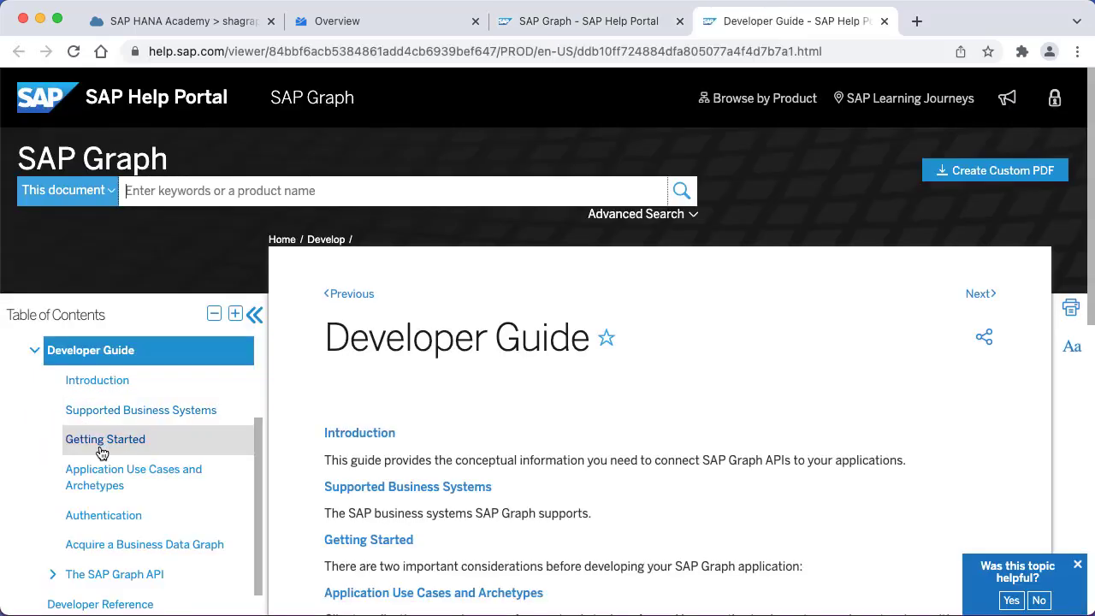
click(100, 445)
scroll(608, 436, down, 8)
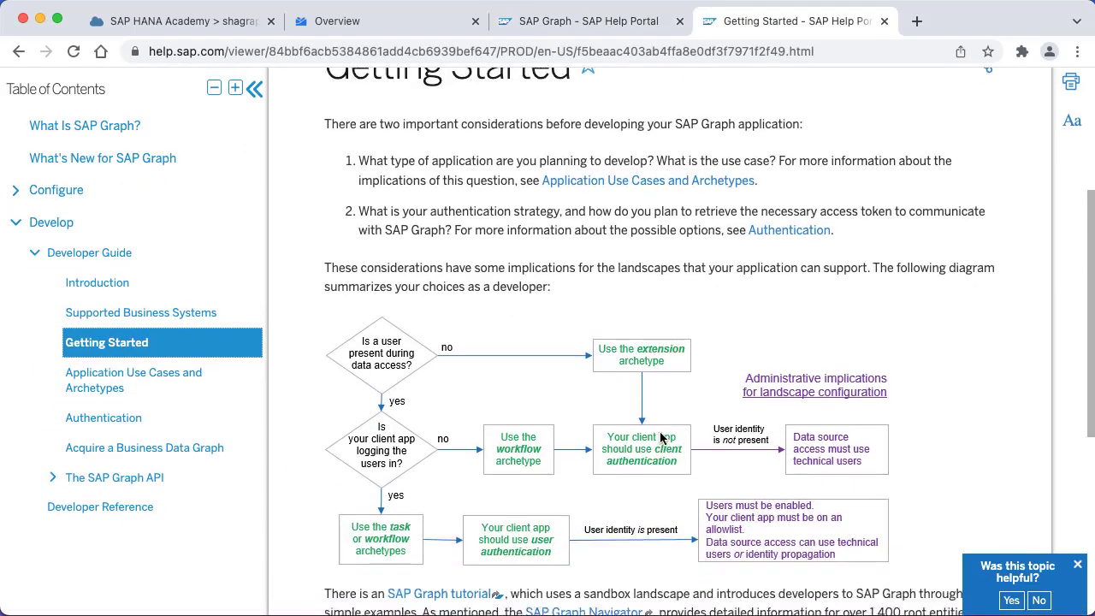
scroll(660, 432, down, 1)
scroll(660, 432, up, 1)
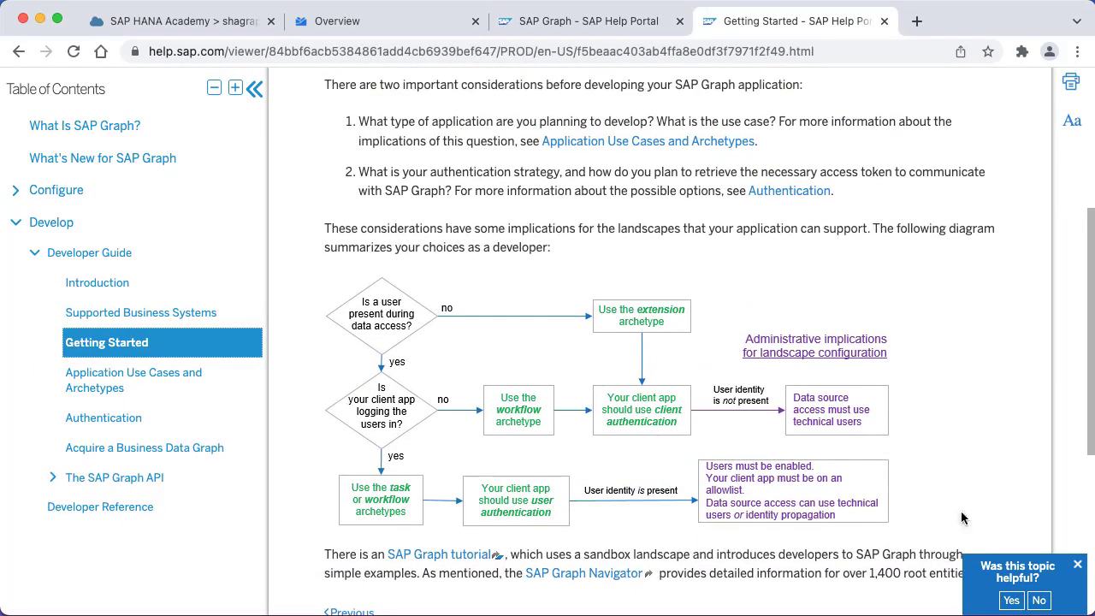
click(1077, 565)
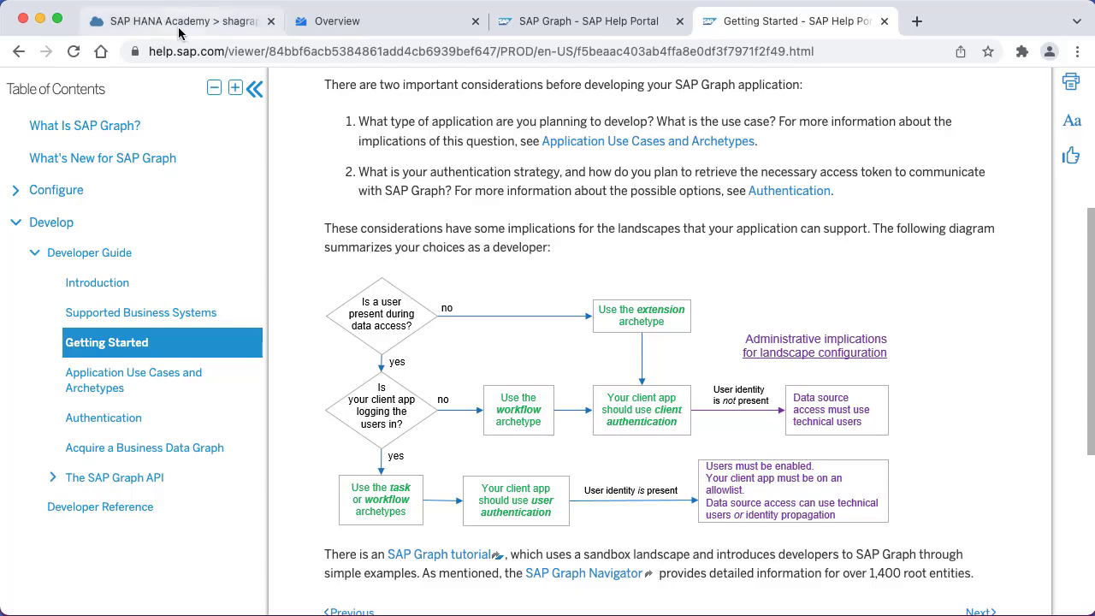
click(393, 20)
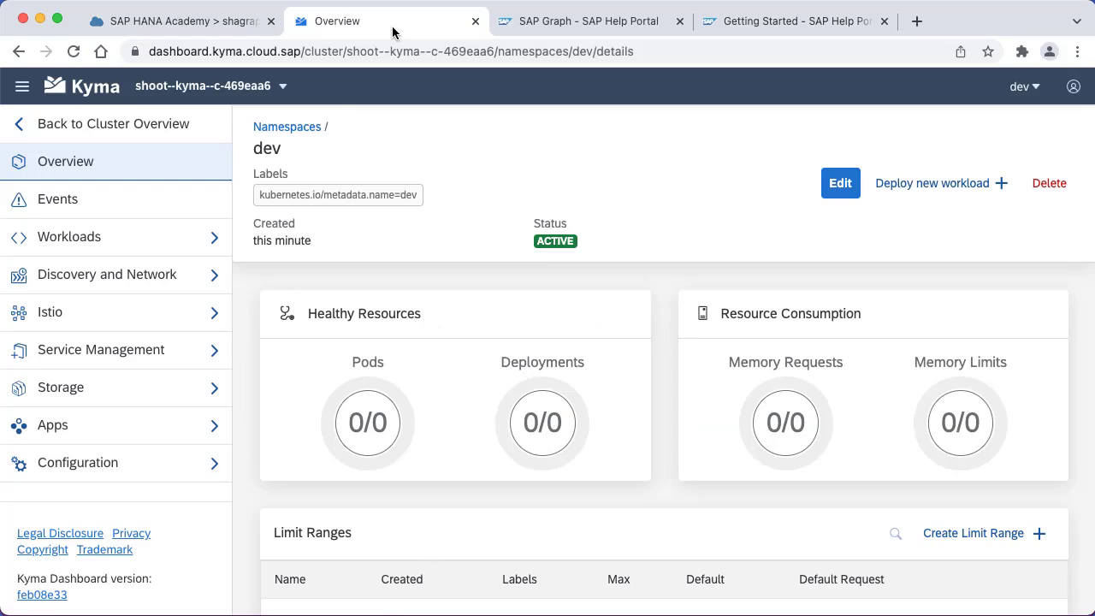